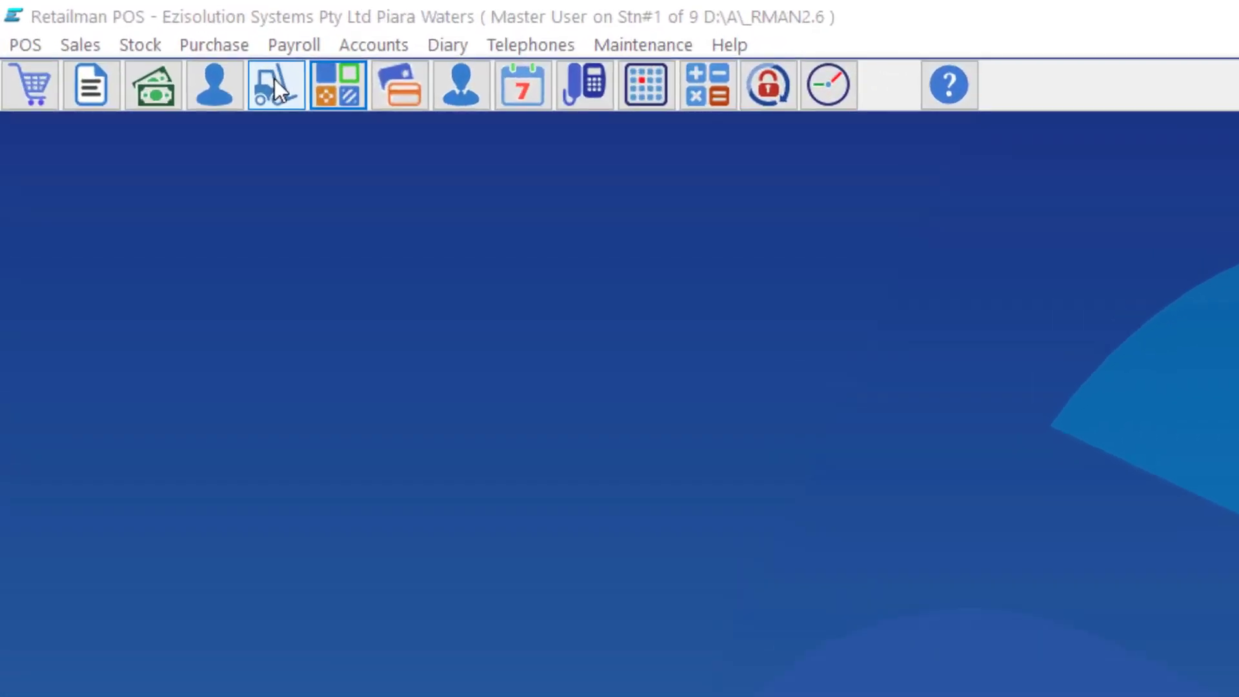
Review the minimum level and reorder quantity on the DELI BANANA BREAD SLICE stock card, and close it with the stock file
left_click(133, 38)
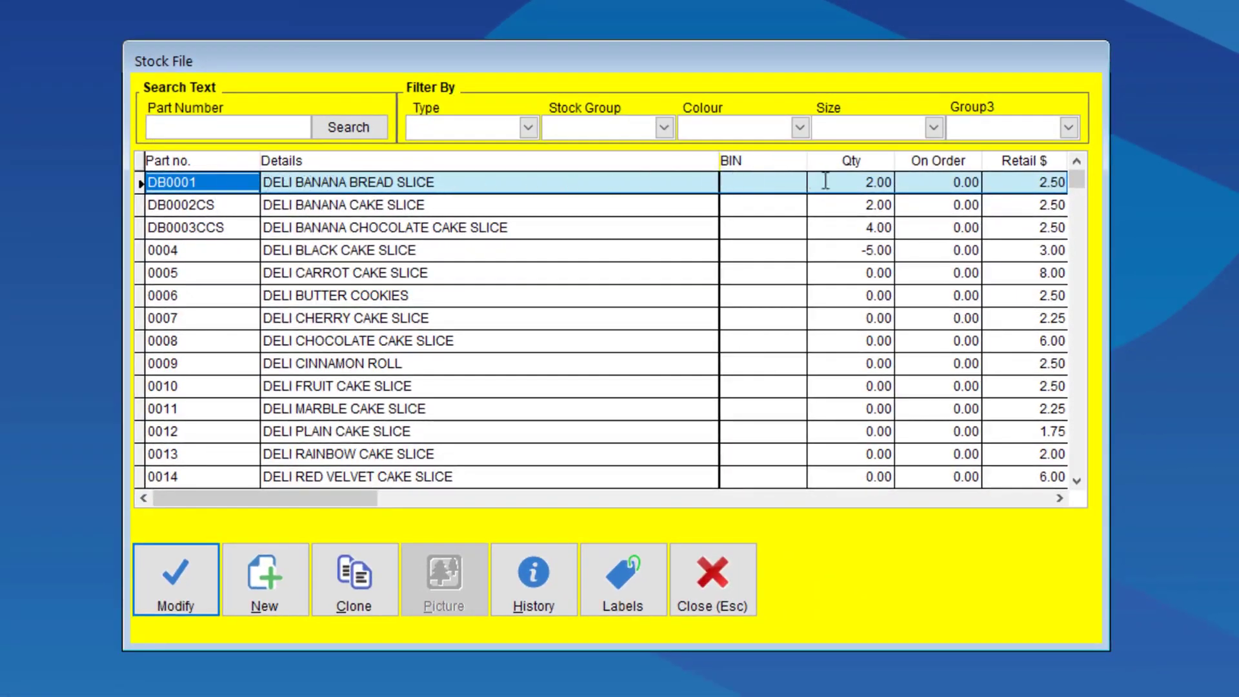
left_click(173, 584)
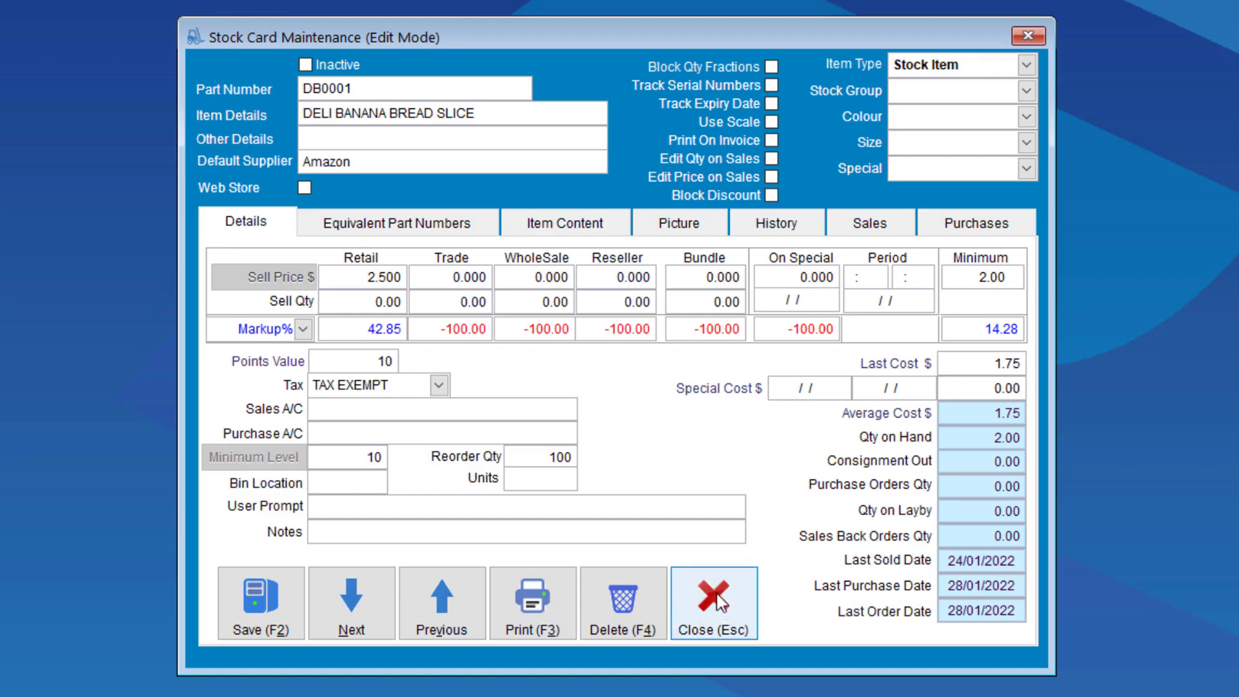
left_click(730, 622)
left_click(711, 582)
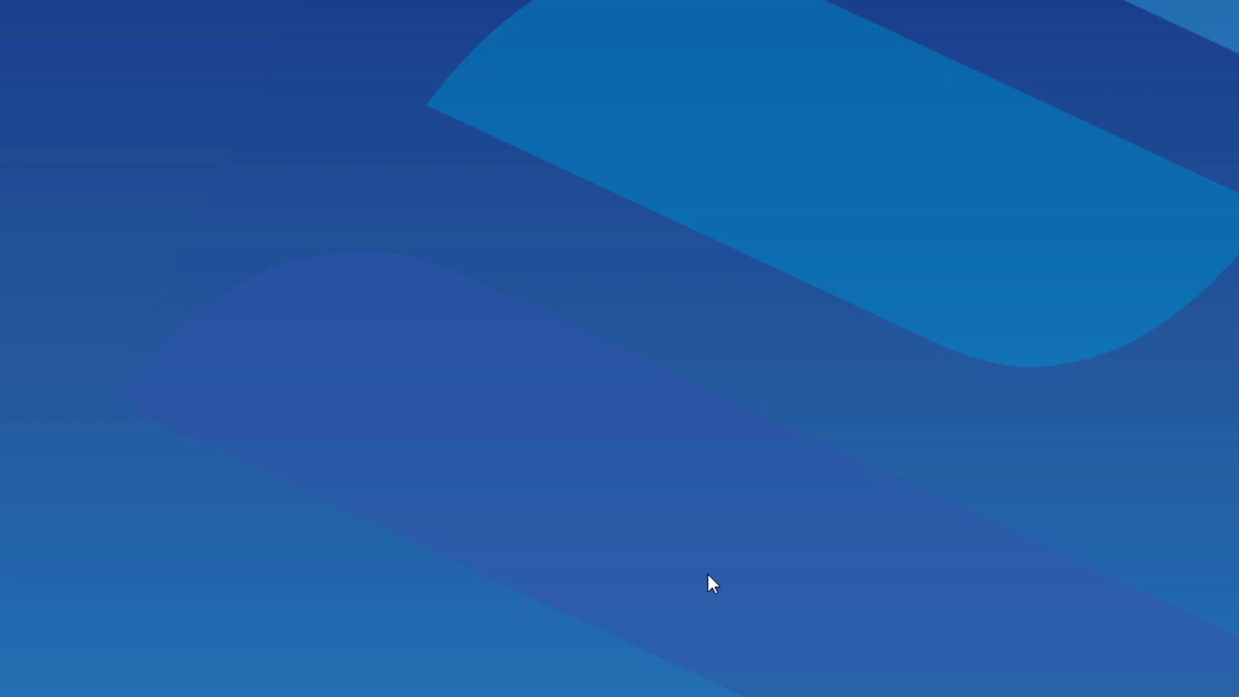
Start a new purchase transaction of type Purchase Order with supplier code AMA (Amazon)
left_click(272, 68)
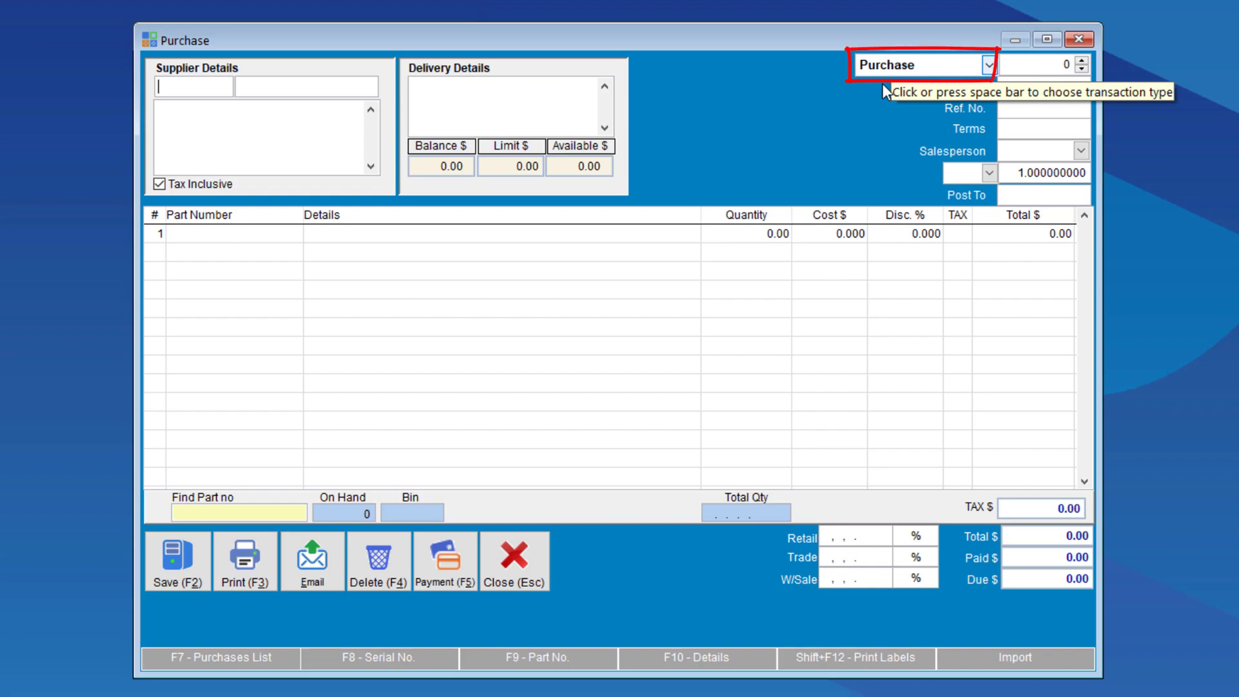
left_click(944, 72)
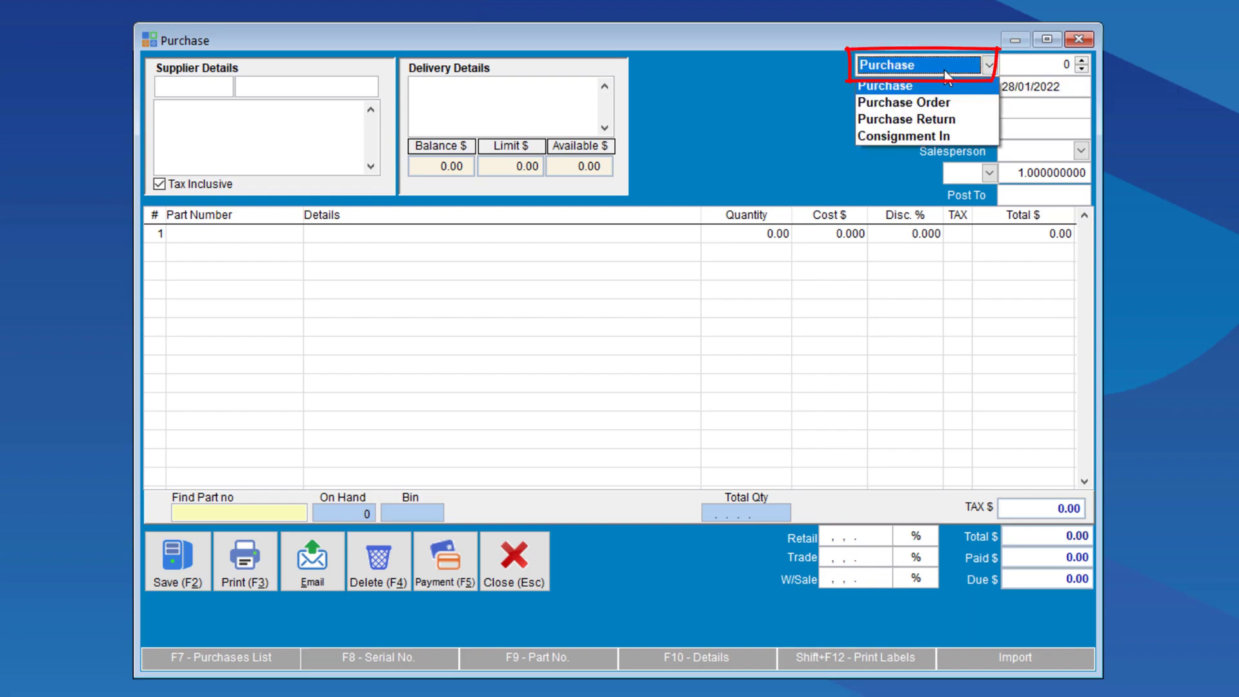
left_click(918, 102)
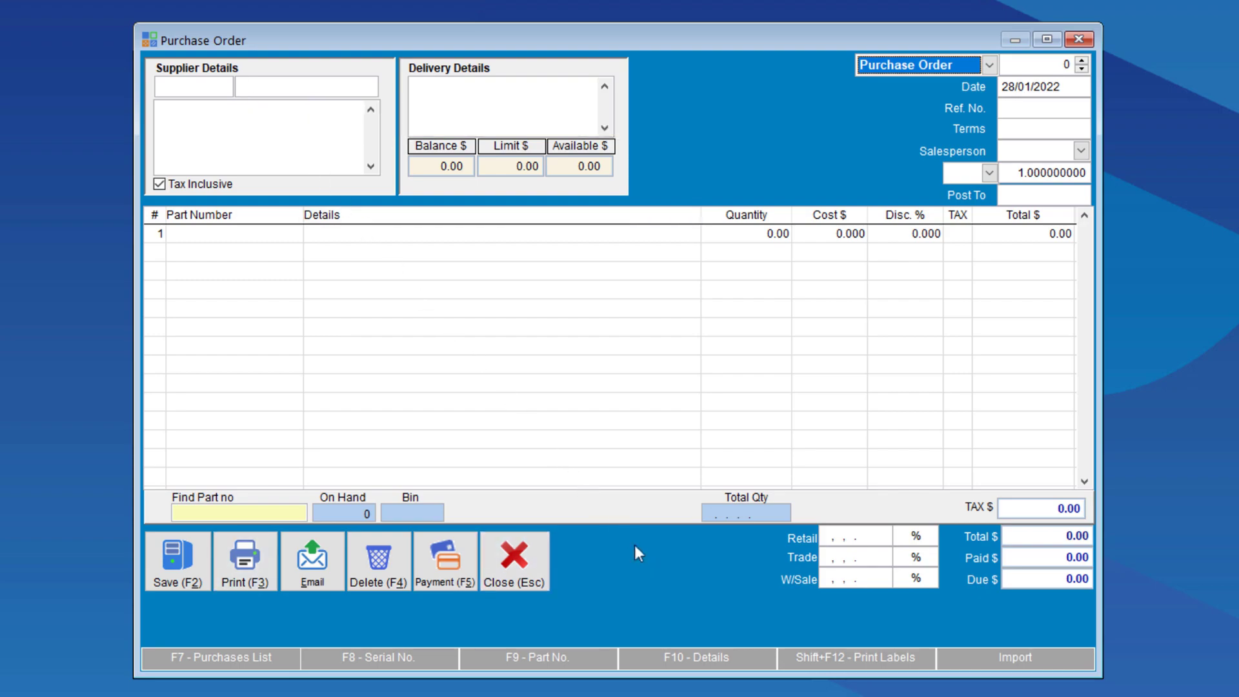
left_click(206, 87)
type("ama")
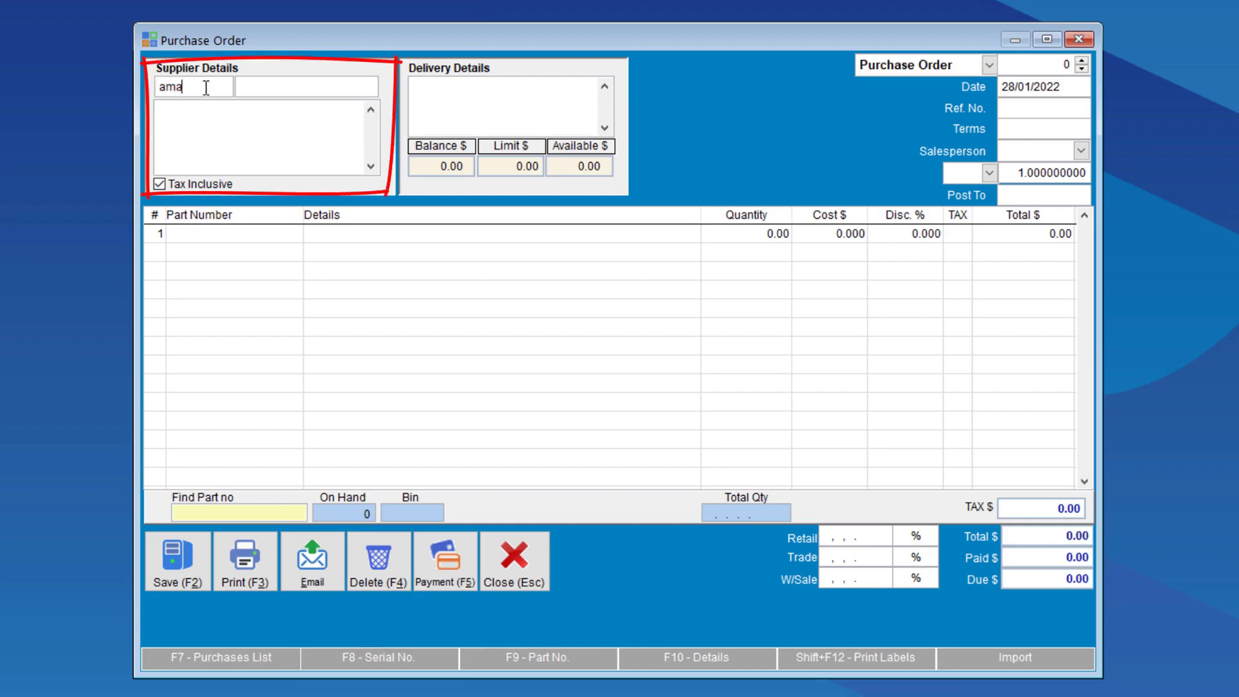
key("Tab")
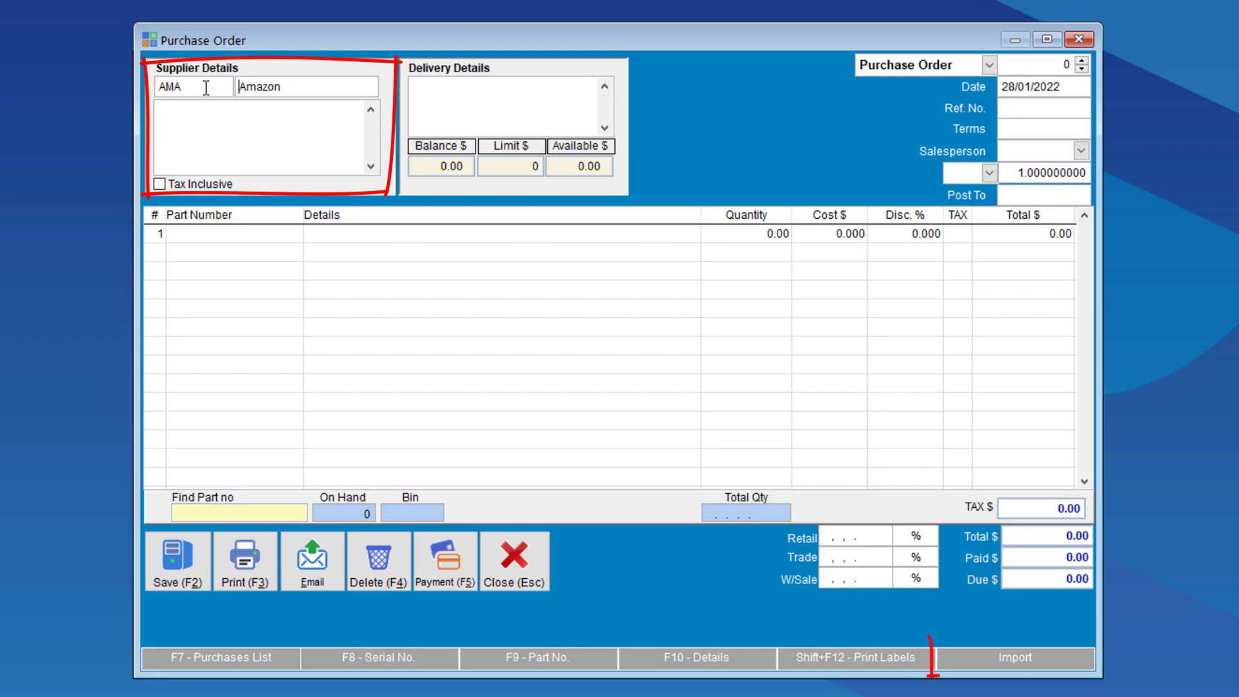
Import the stock items below minimum quantity into the purchase order
left_click(1012, 659)
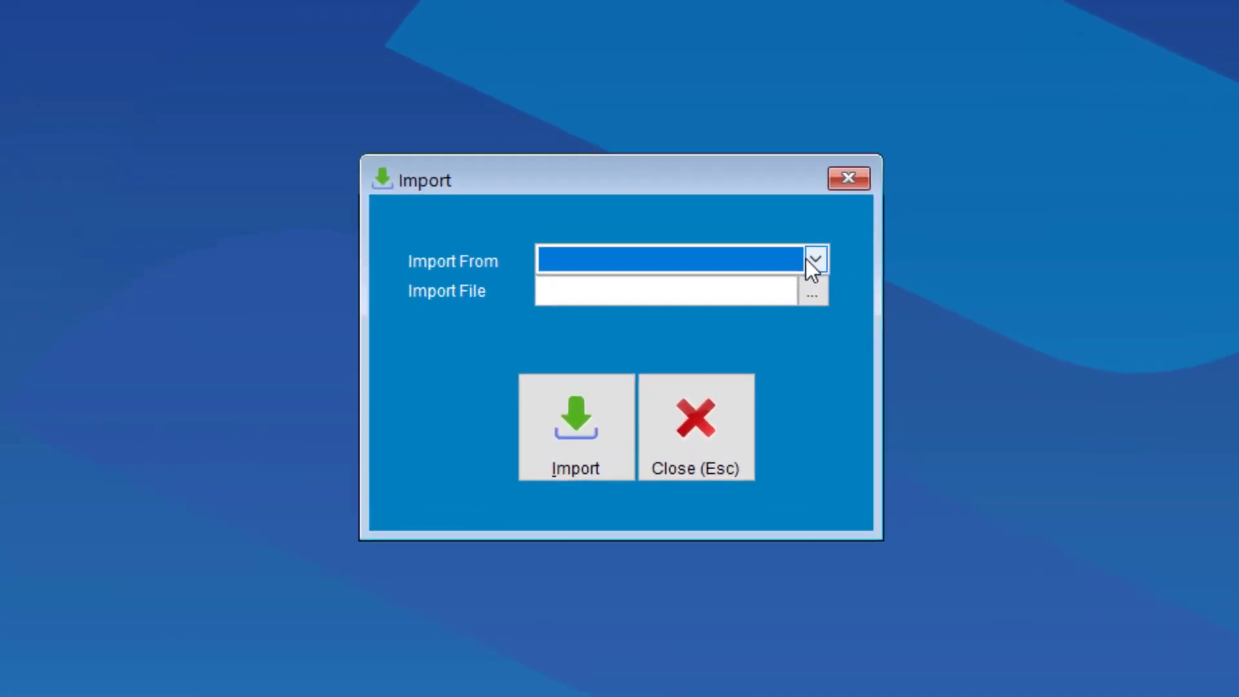
left_click(843, 307)
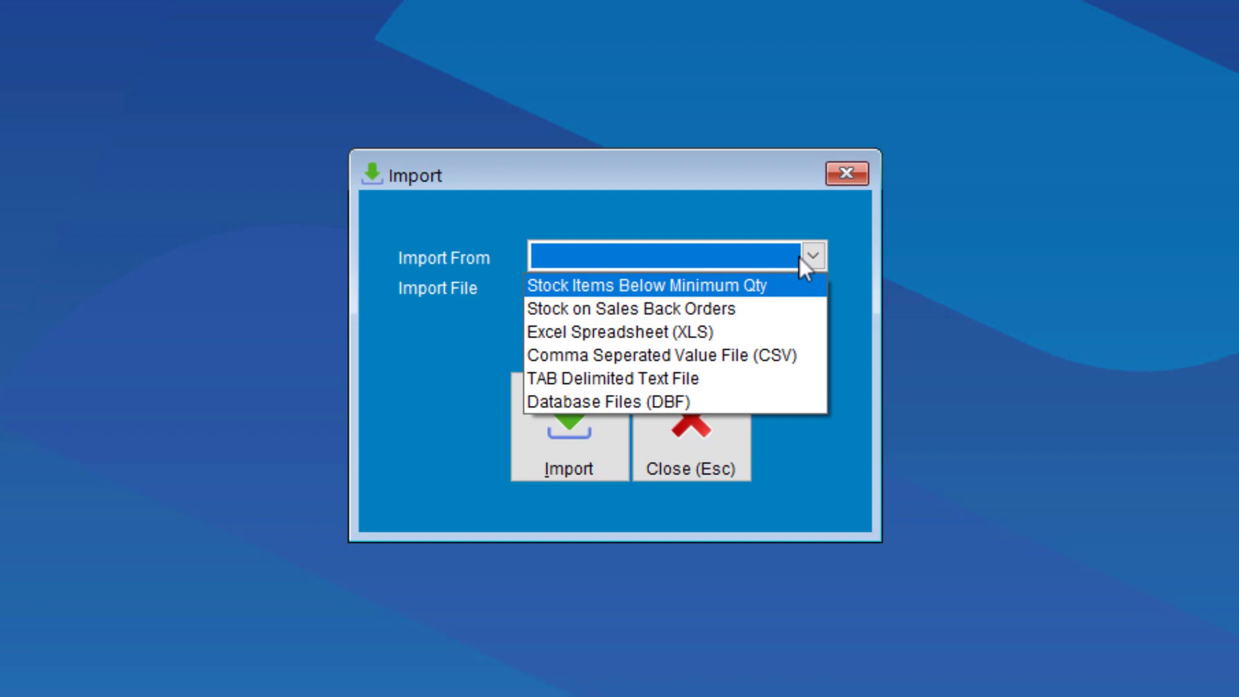
left_click(691, 287)
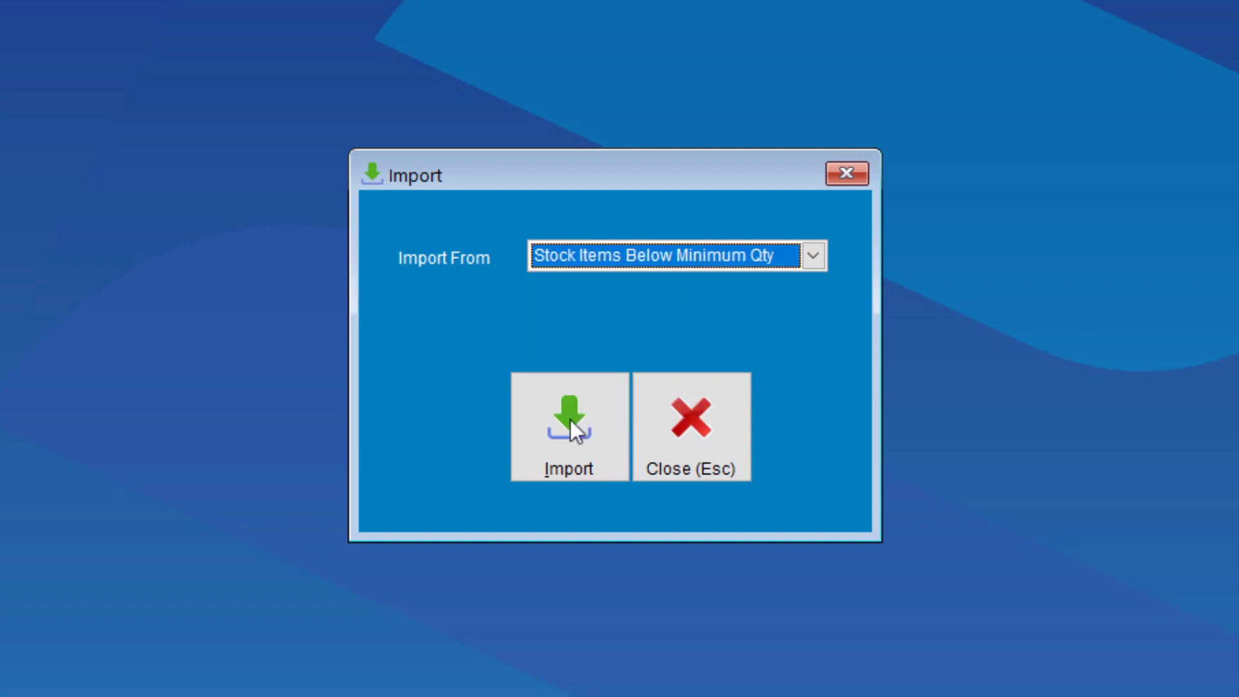
left_click(568, 423)
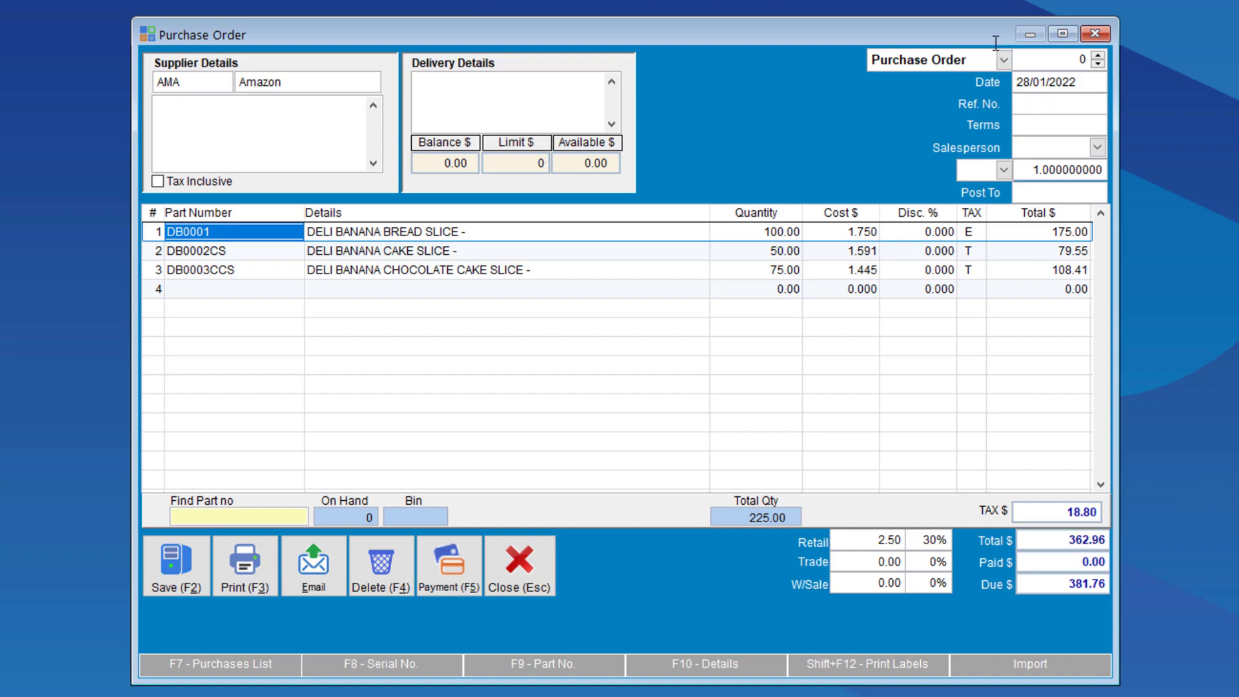
Enter the purchase order number and save the order after checking the on-hand quantities of its first two lines
left_click(1036, 59)
type("958")
key("Tab")
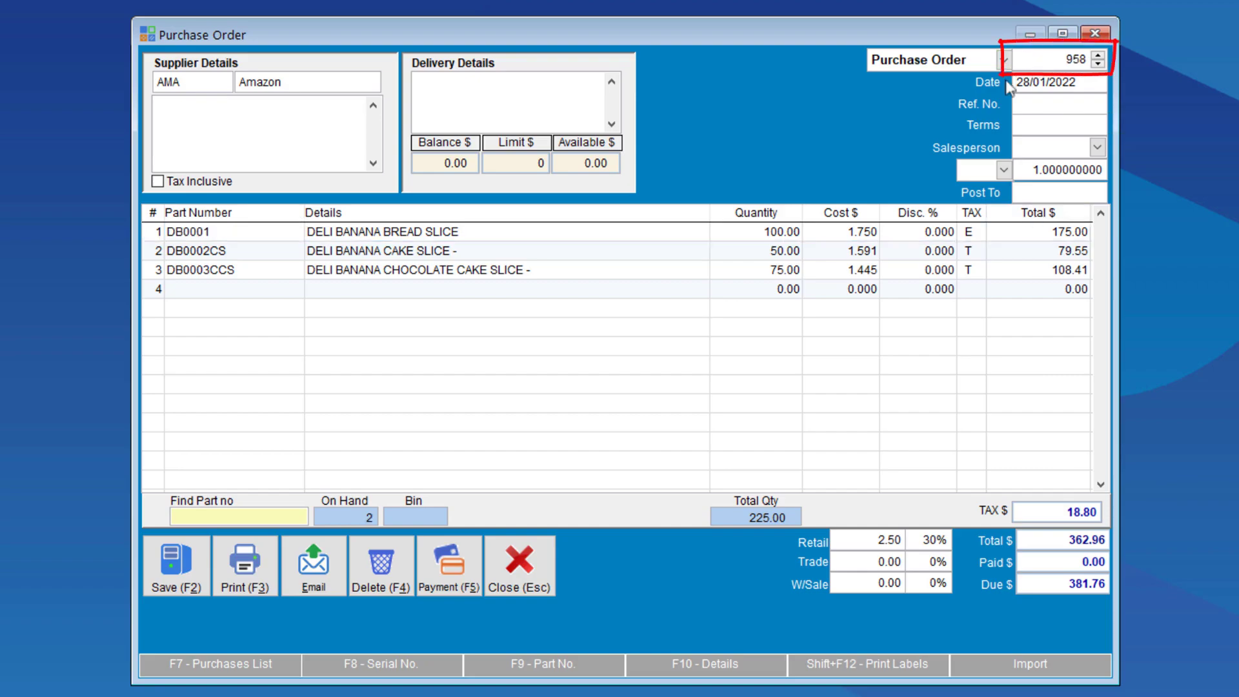
left_click(231, 232)
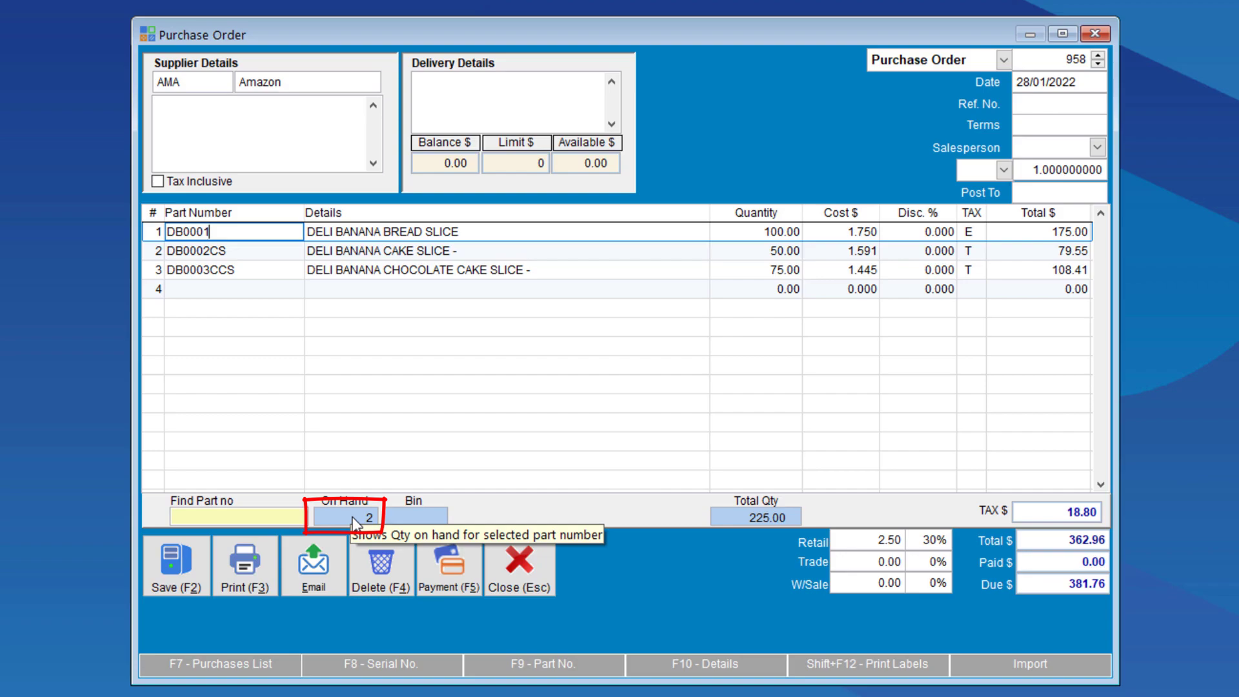
left_click(237, 253)
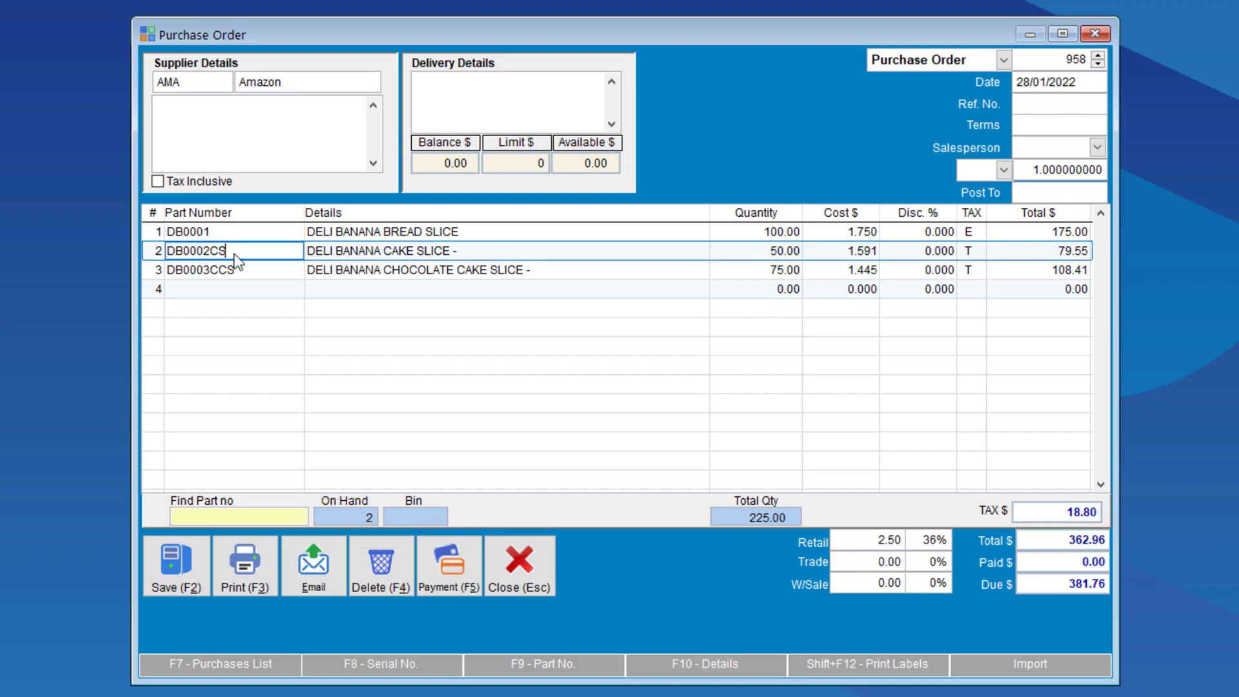
left_click(185, 569)
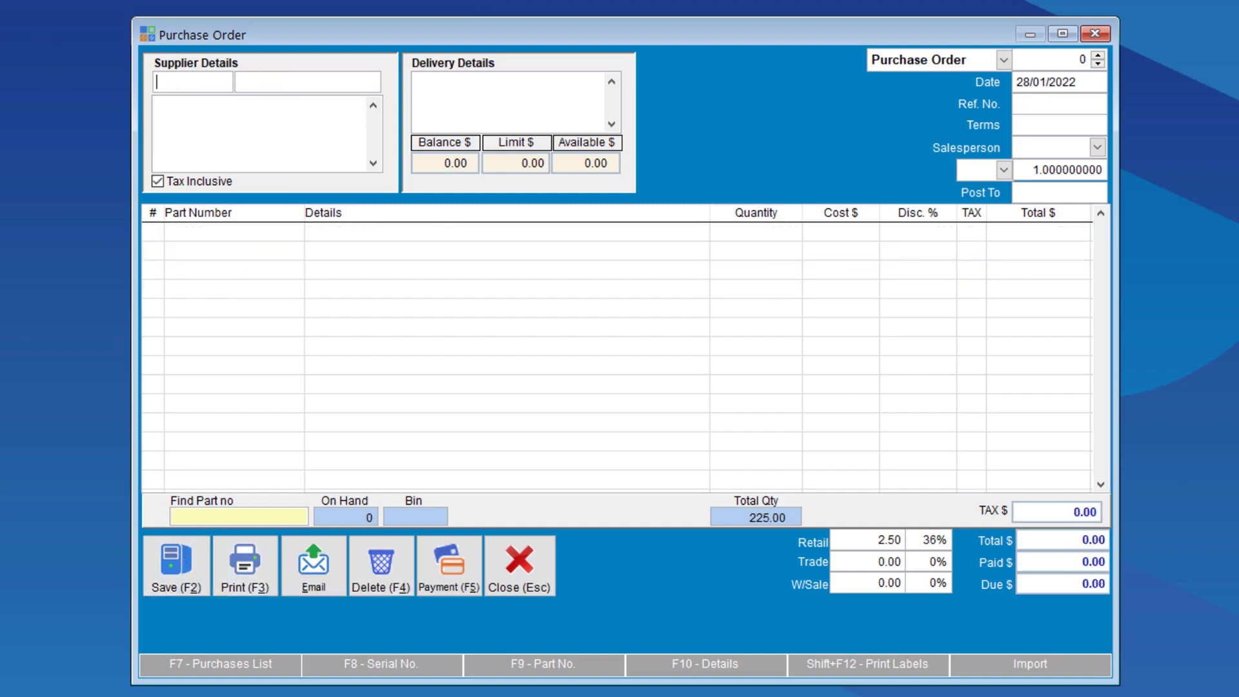
Check the on-order quantities of the ordered items in the stock file, and close the list
key("F9")
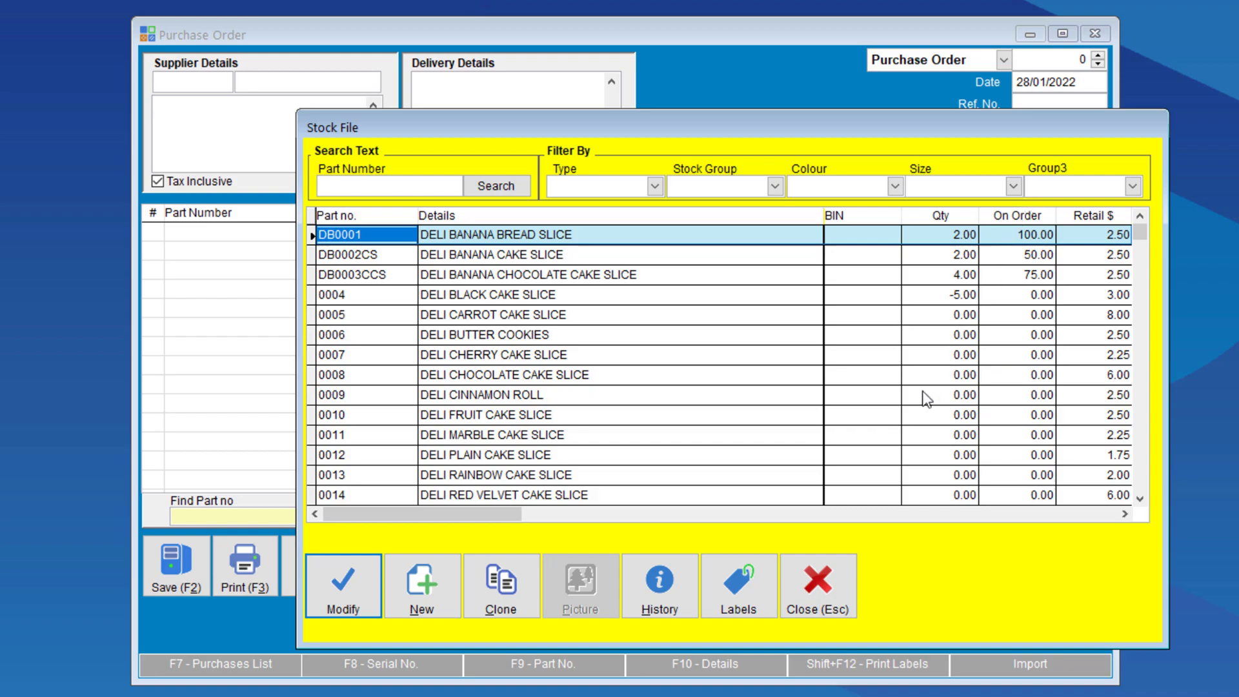
left_click(818, 577)
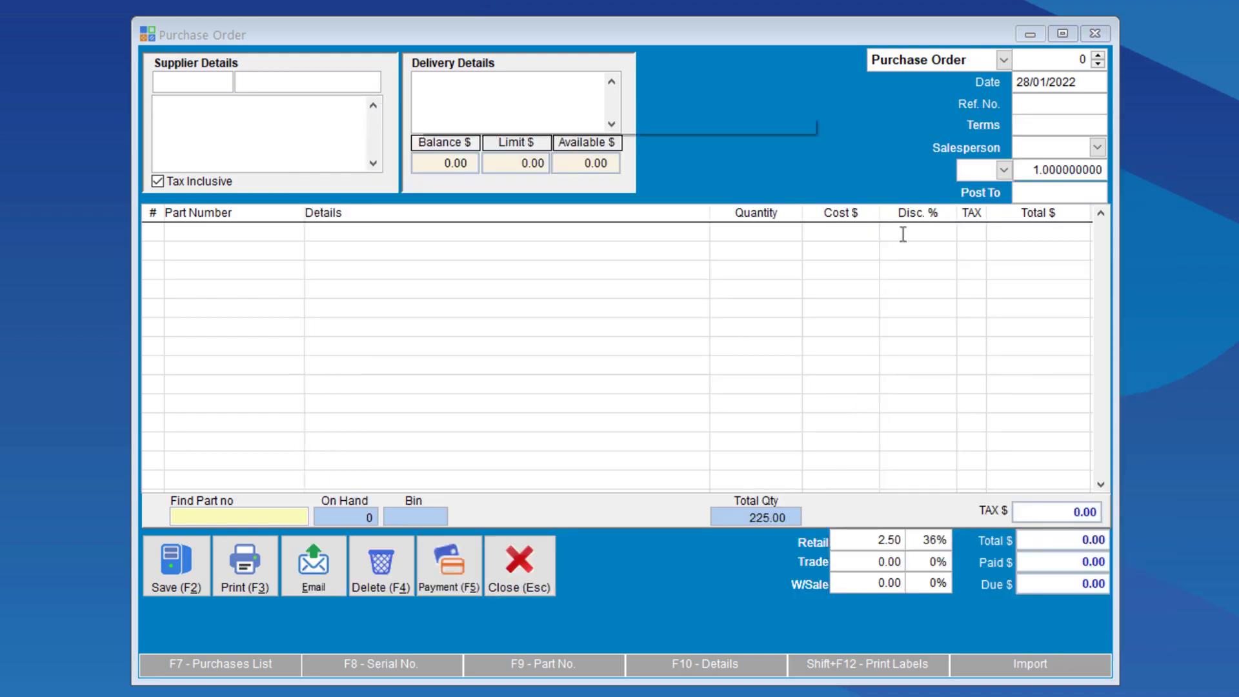
left_click(1003, 60)
left_click(910, 80)
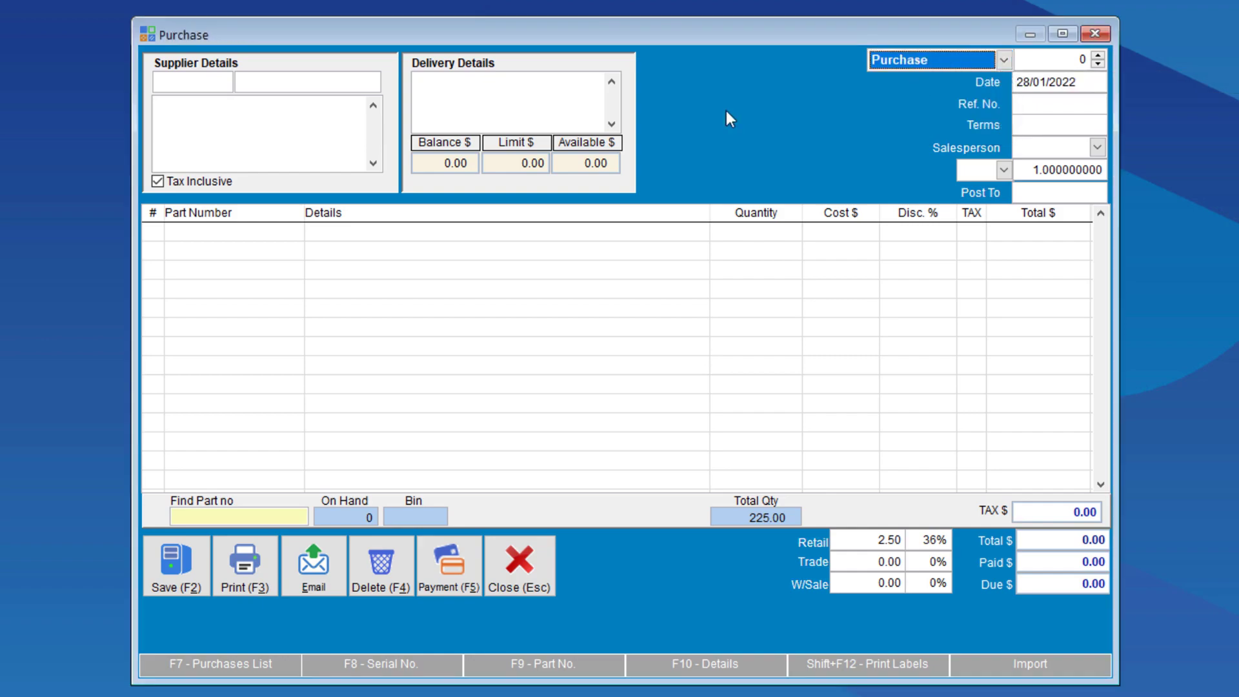
left_click(185, 84)
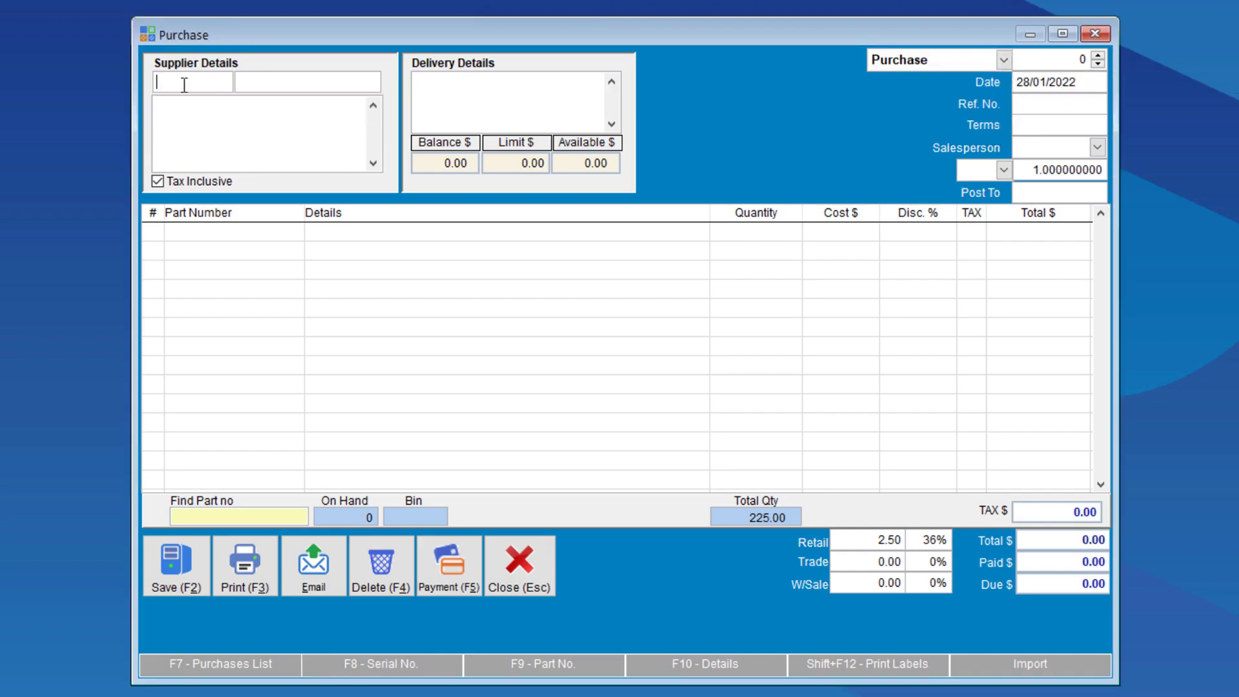
left_click(963, 58)
key("Down")
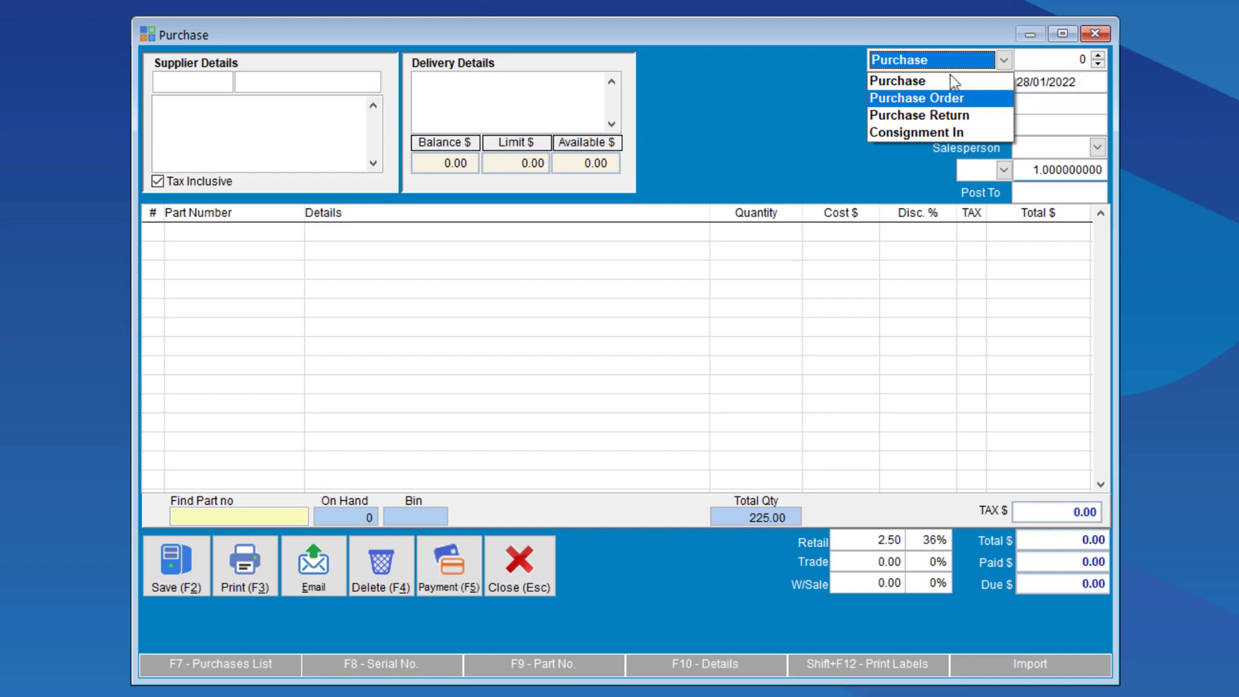
key("Return")
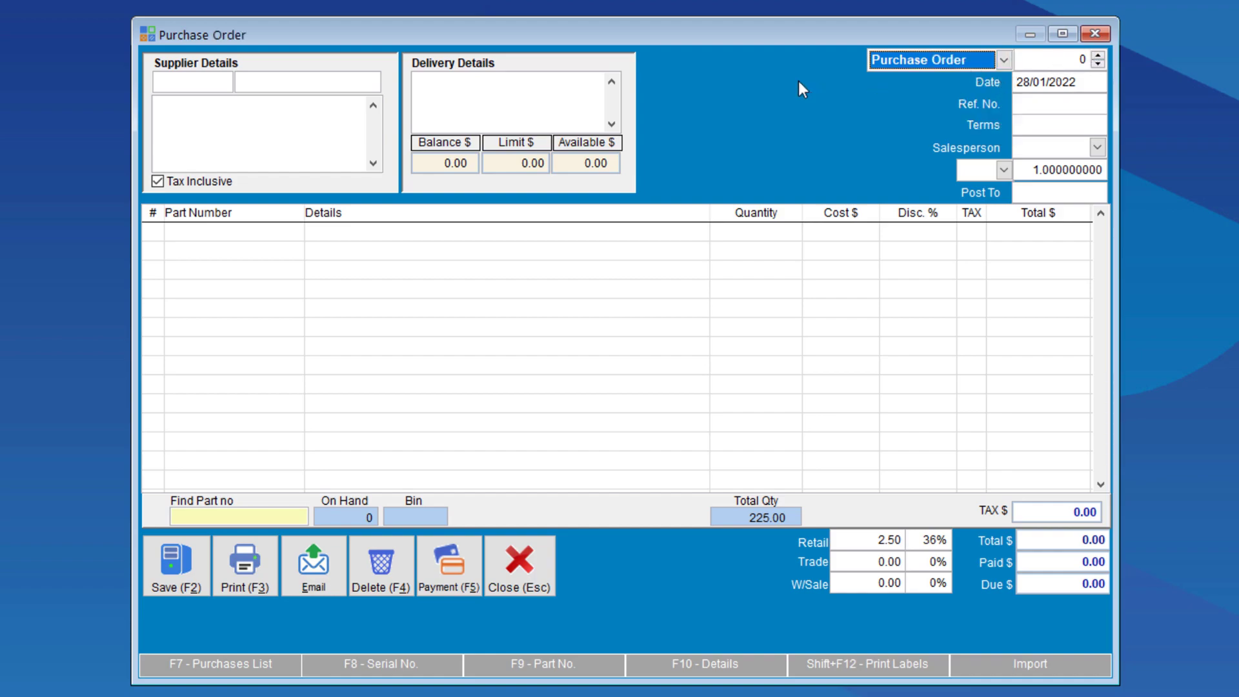
Recall the saved Amazon purchase order by its order number
left_click(1052, 59)
type("958")
key("Return")
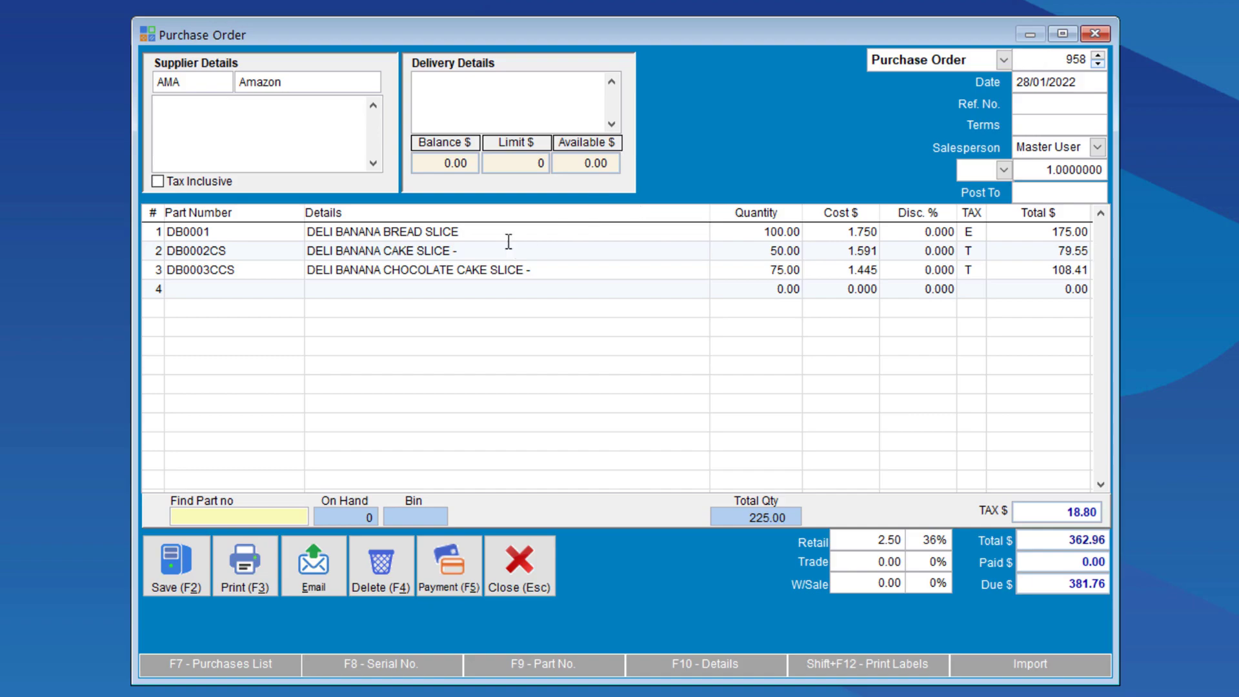
Copy the recalled purchase order as a Purchase and save the purchase
left_click(1004, 61)
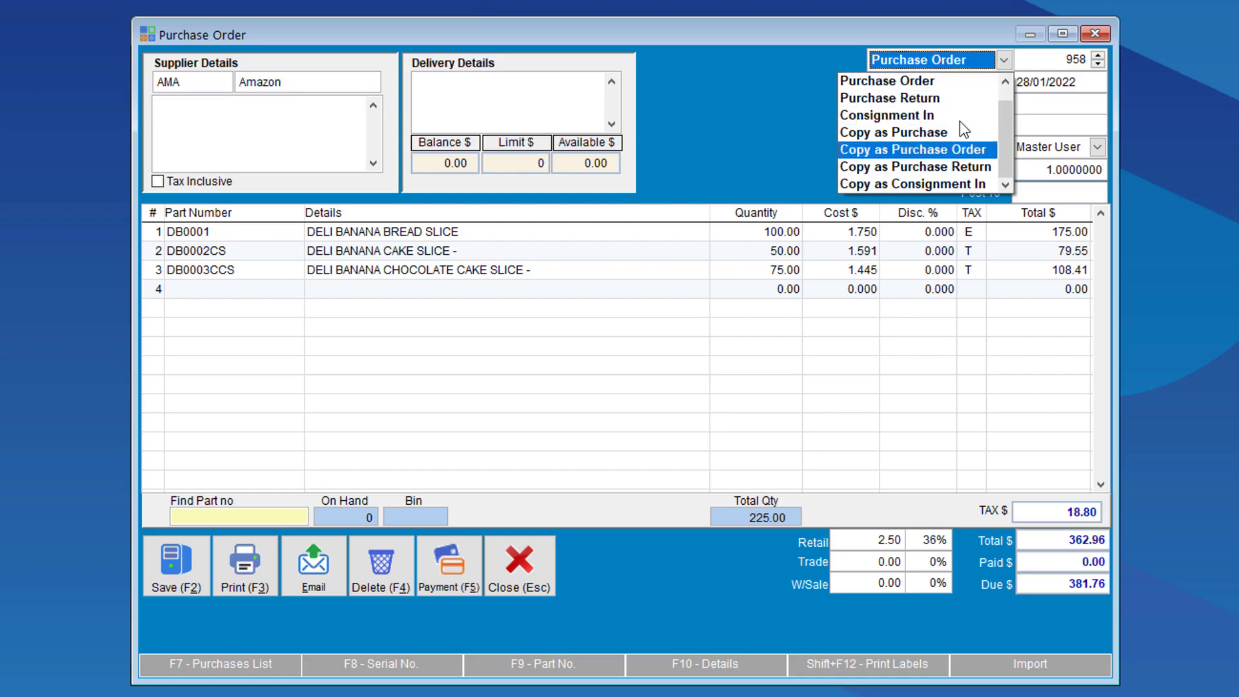
left_click(930, 134)
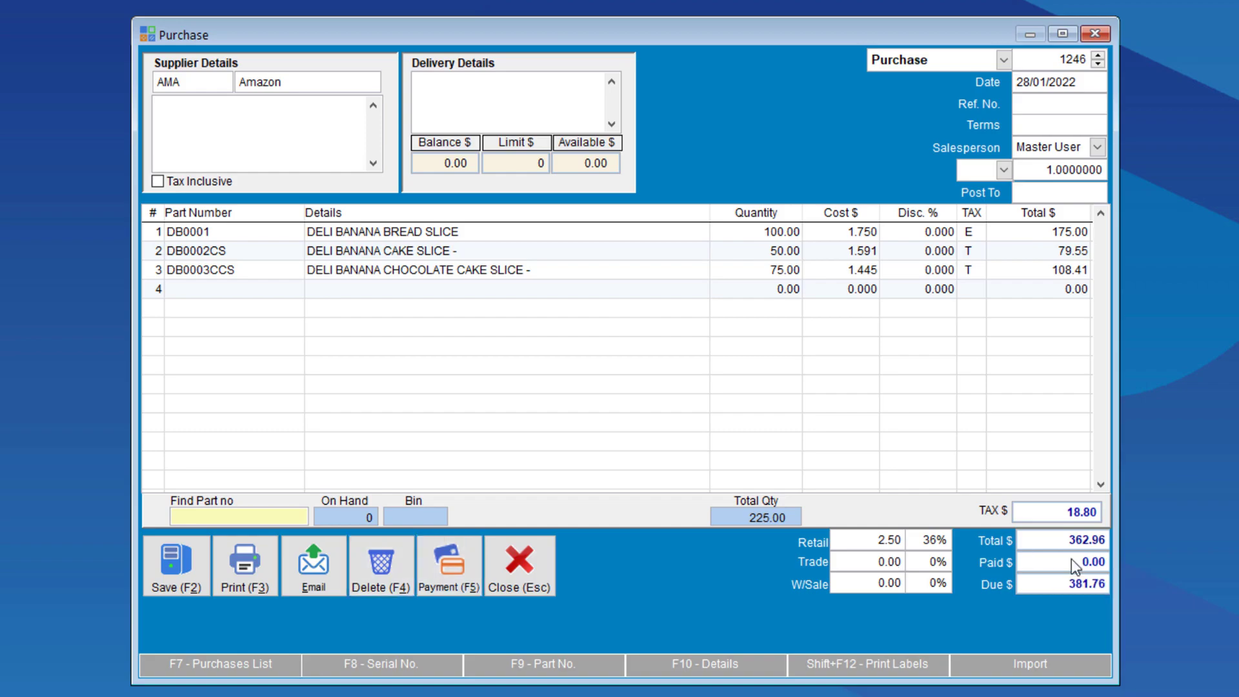
left_click(178, 582)
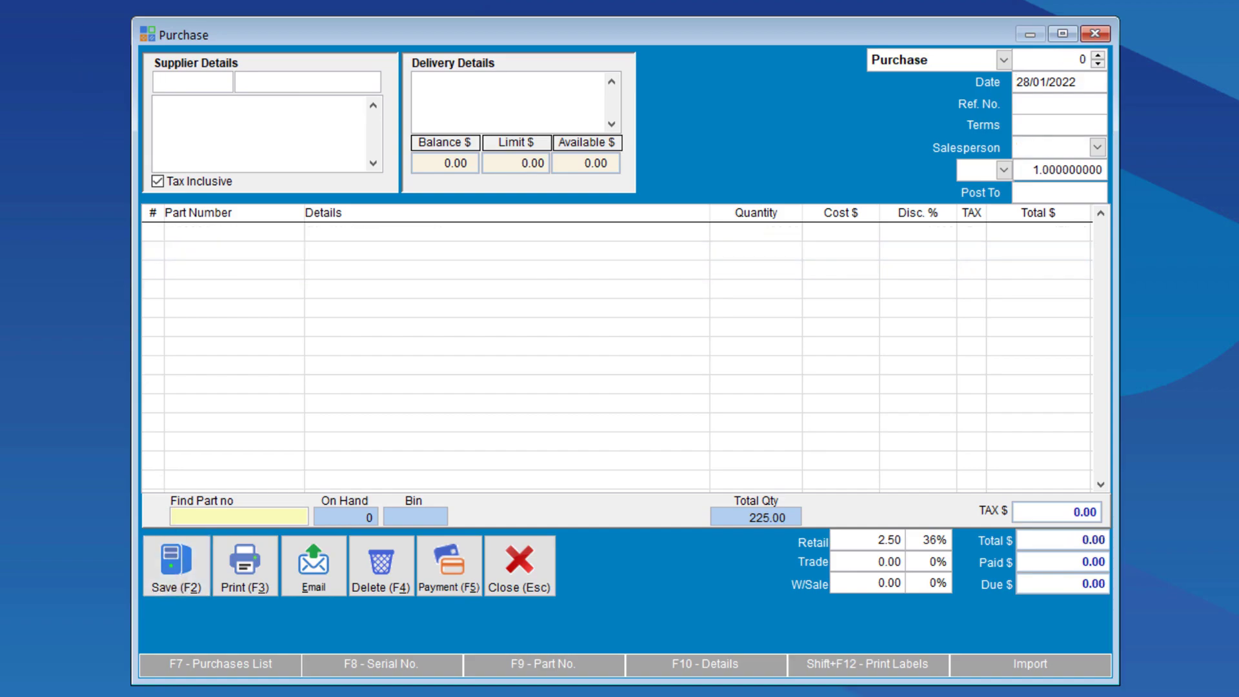
Check the quantities of the received items in the stock file, and close the purchase form
key("F9")
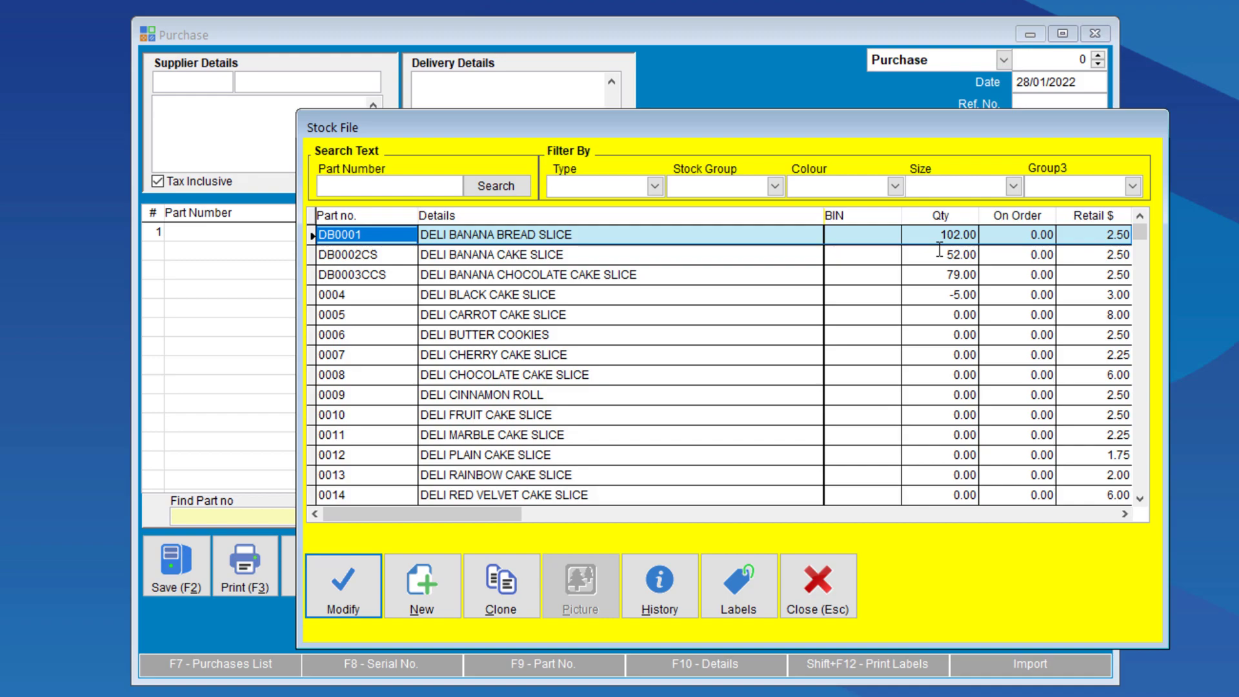
left_click(822, 590)
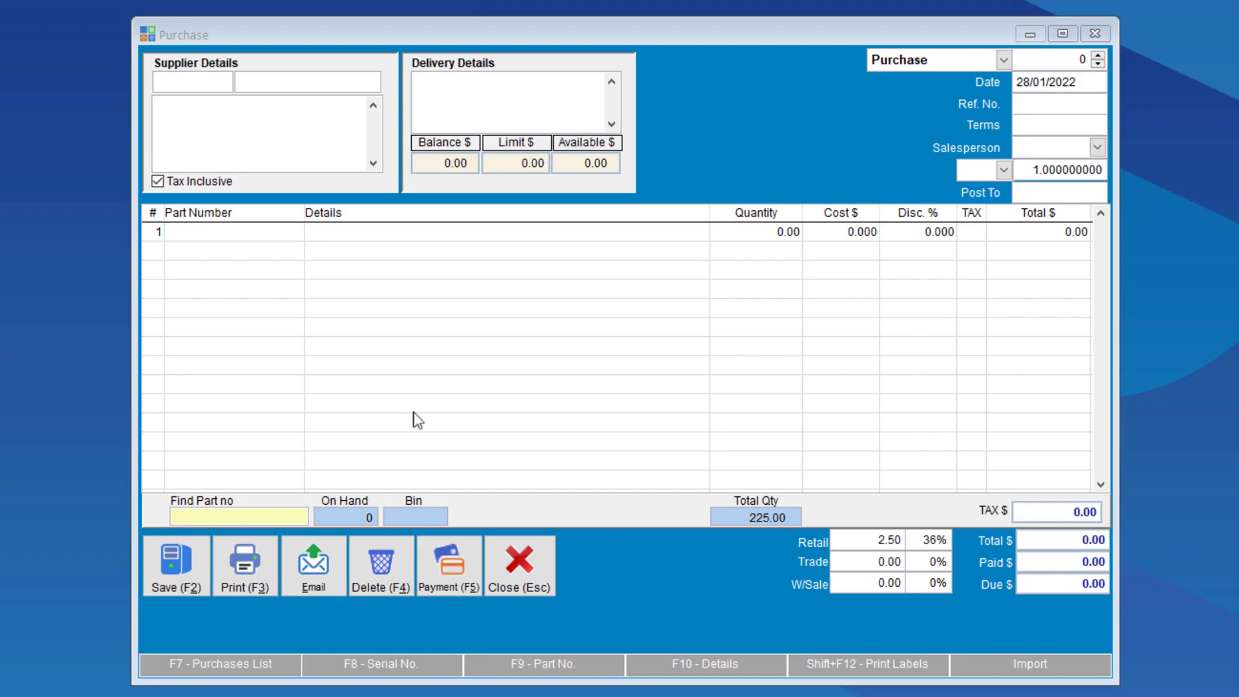
left_click(514, 561)
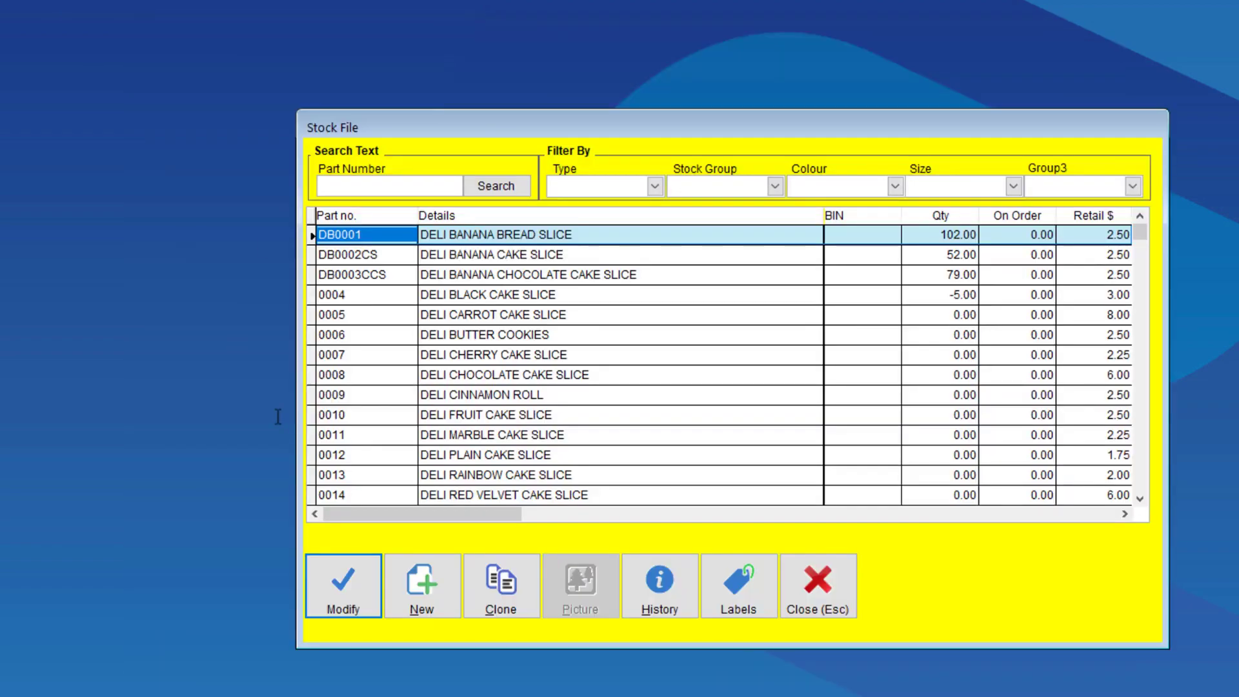
Inspect the minimum level on the stock card of part DB0001, and close both the card and the stock file
left_click(321, 578)
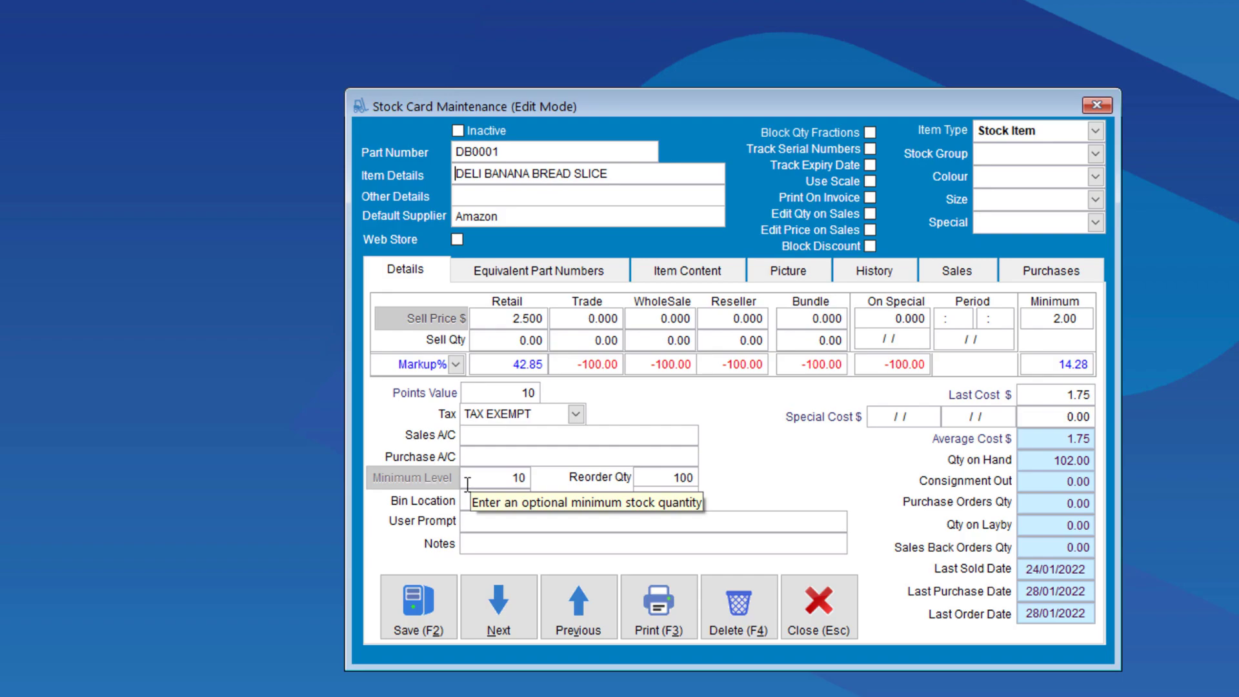
left_click(823, 607)
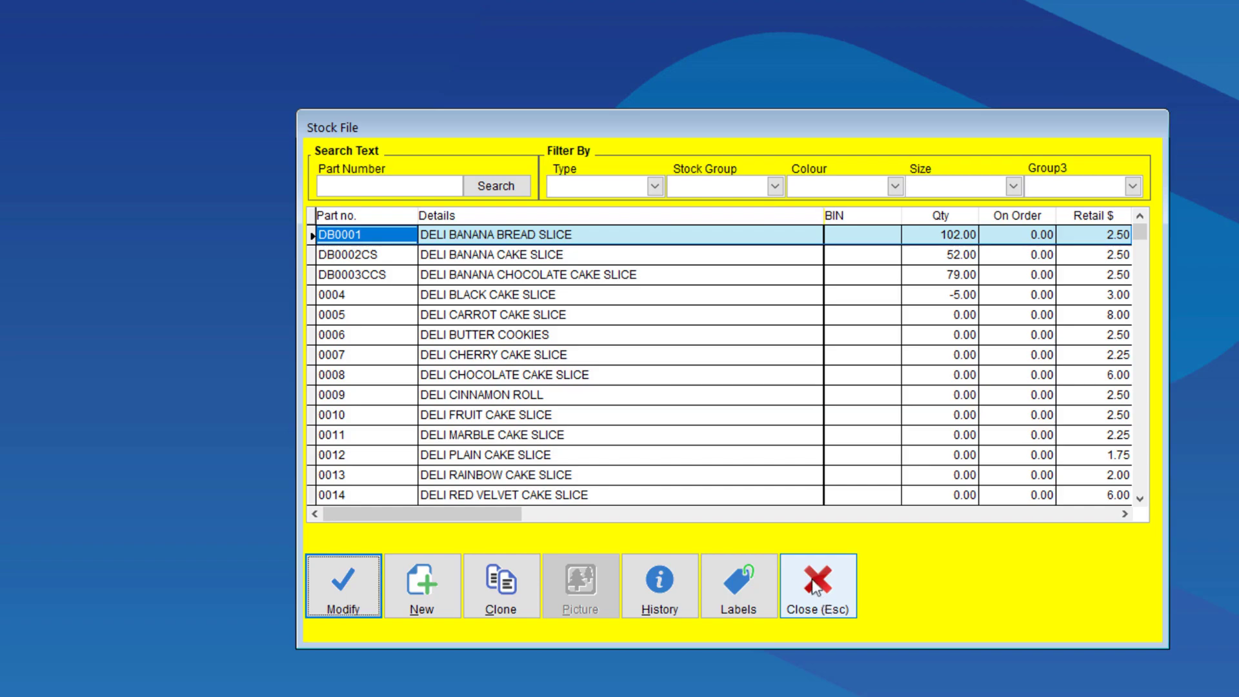
left_click(823, 602)
Open Global Stock Maintenance and choose Re-Order Level as the maintenance type
left_click(143, 45)
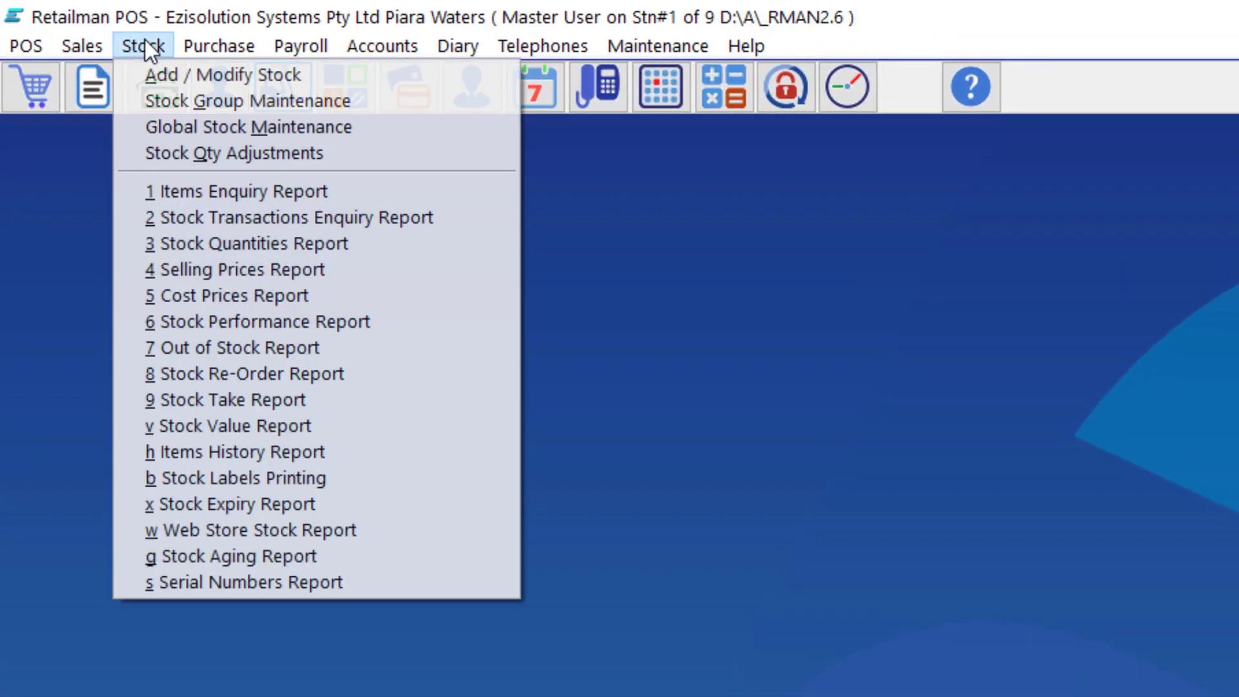
key("Down")
key("Down")
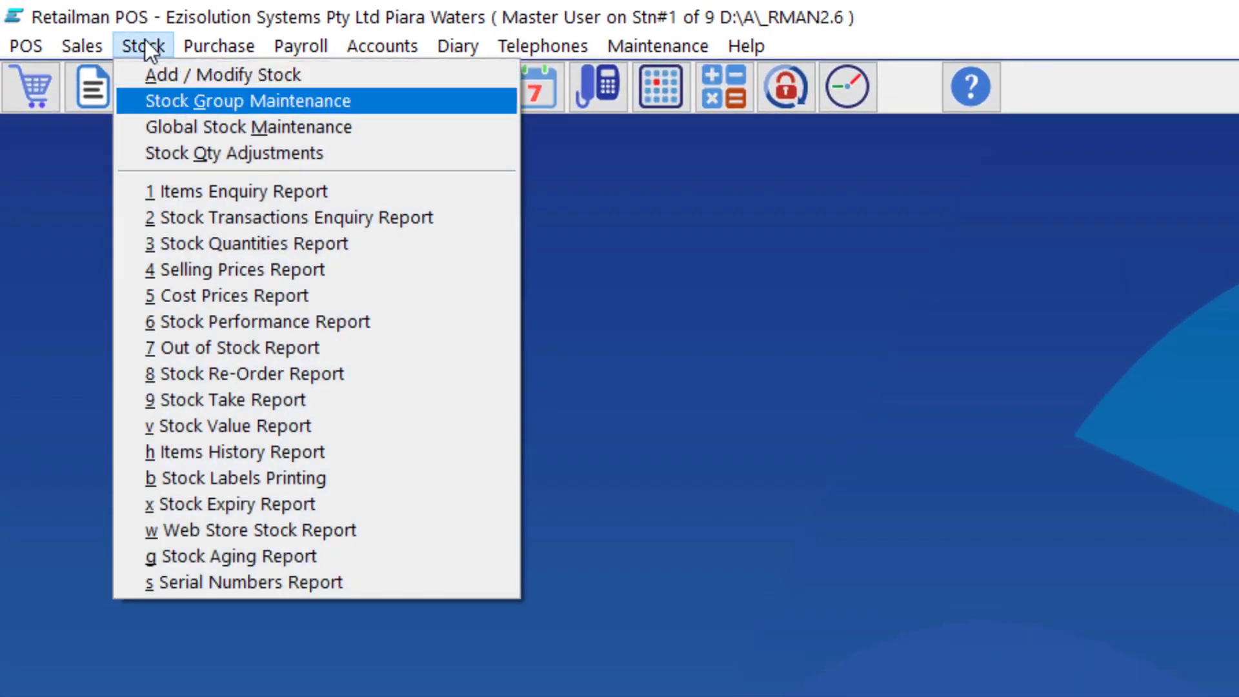
key("Down")
left_click(195, 127)
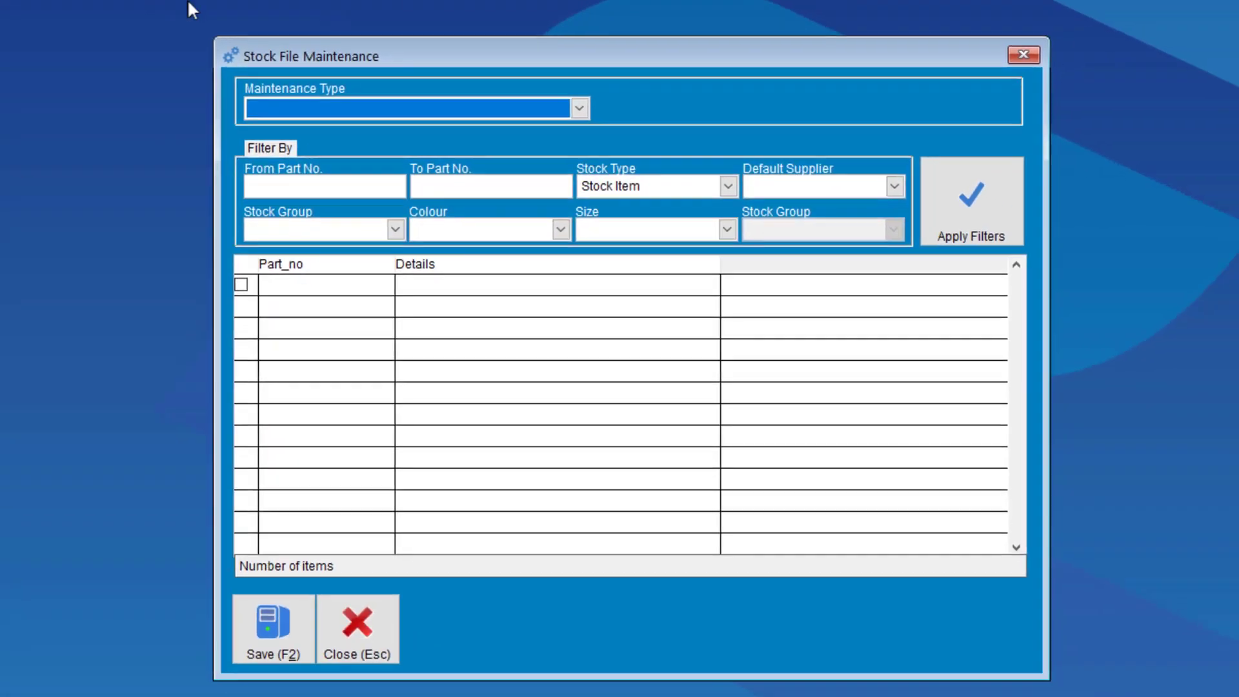
left_click(579, 107)
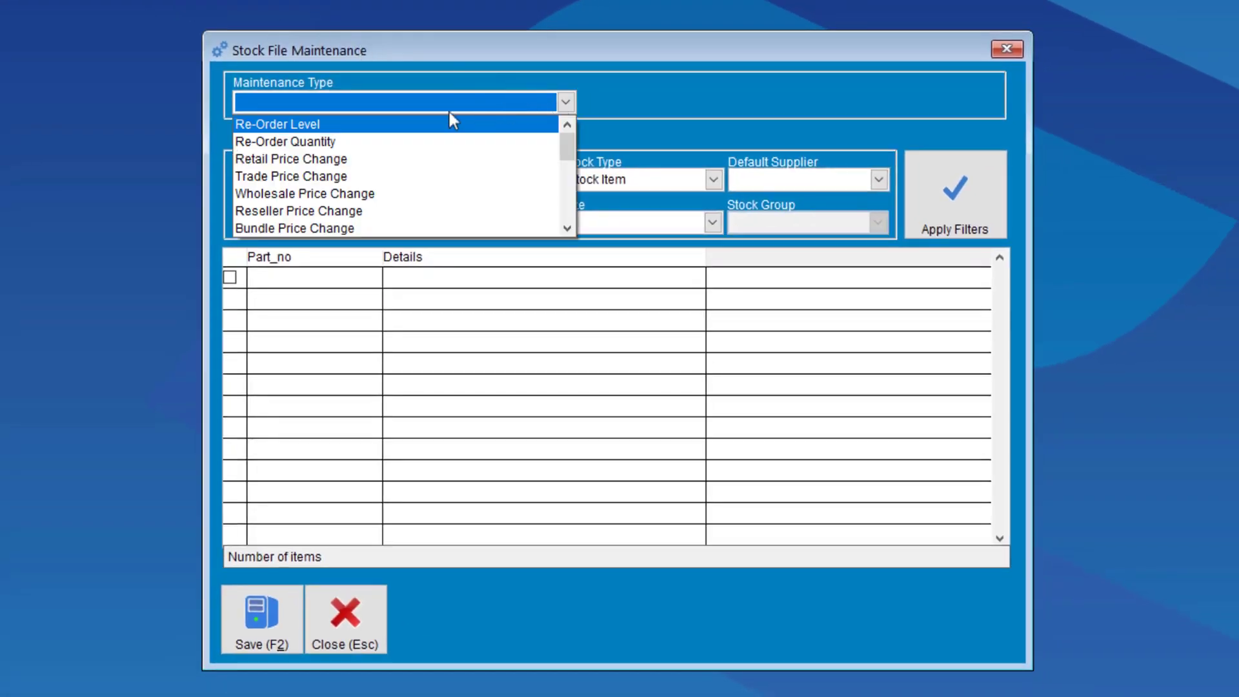
left_click(312, 125)
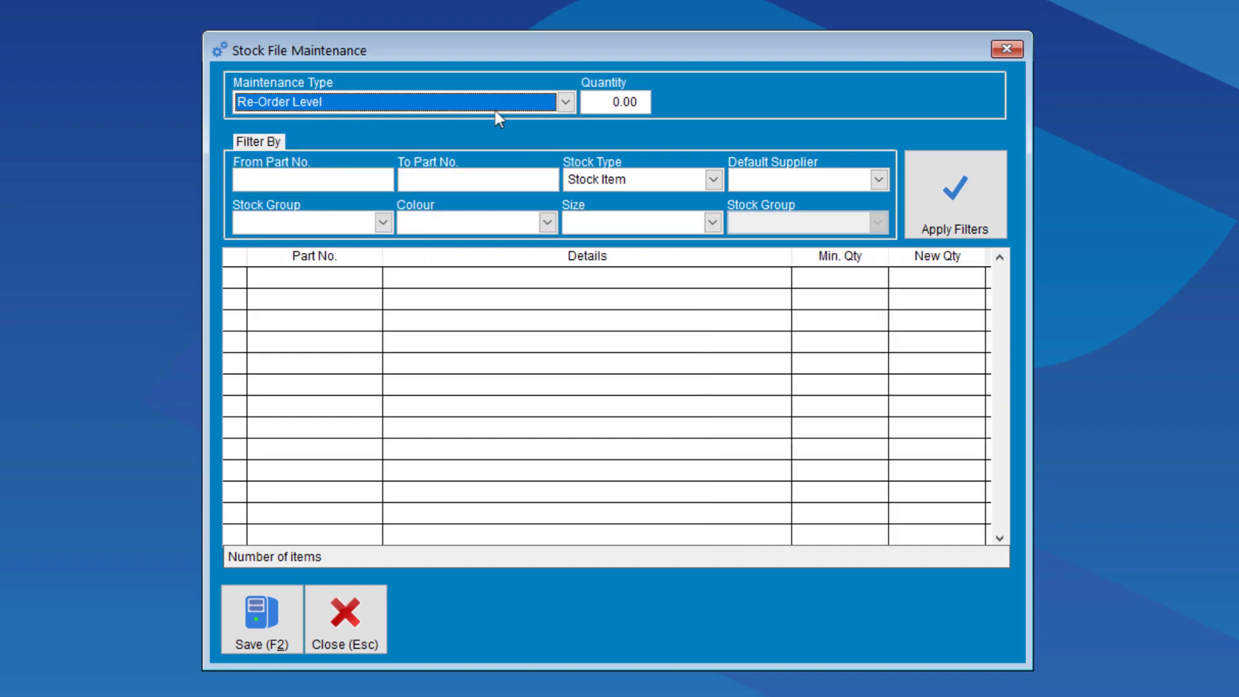
Set the new re-order level quantity to 100
left_click(599, 102)
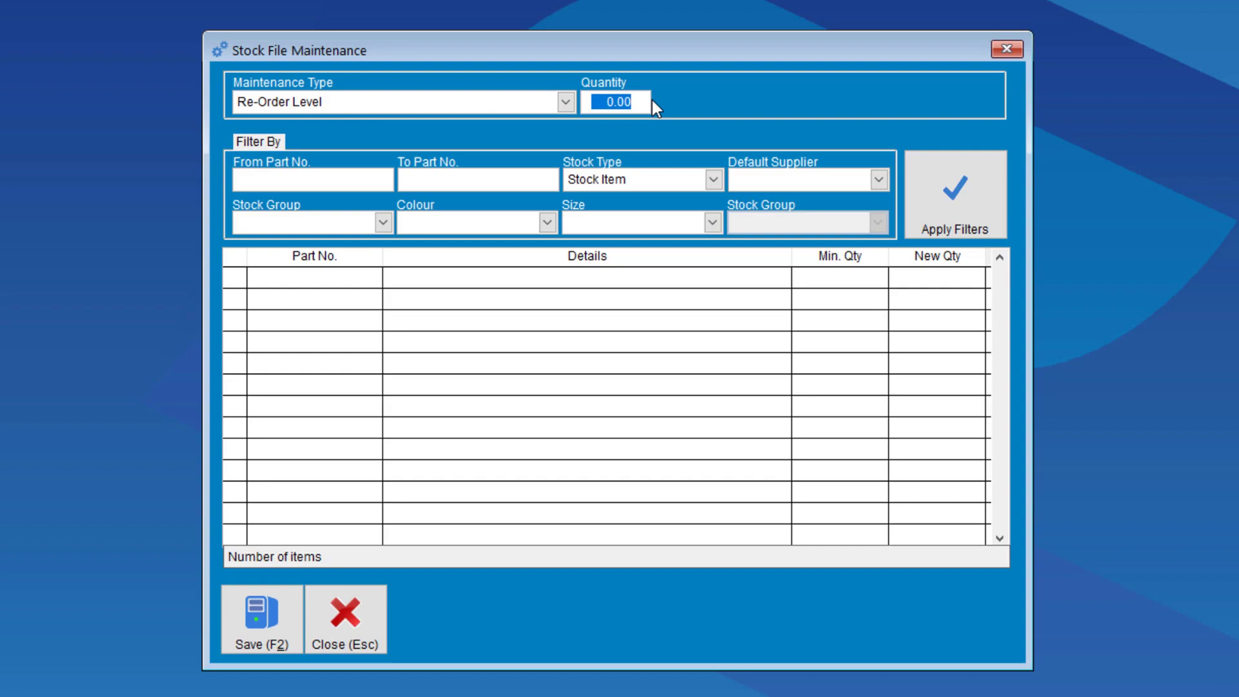
type("100")
key("Tab")
key("Tab")
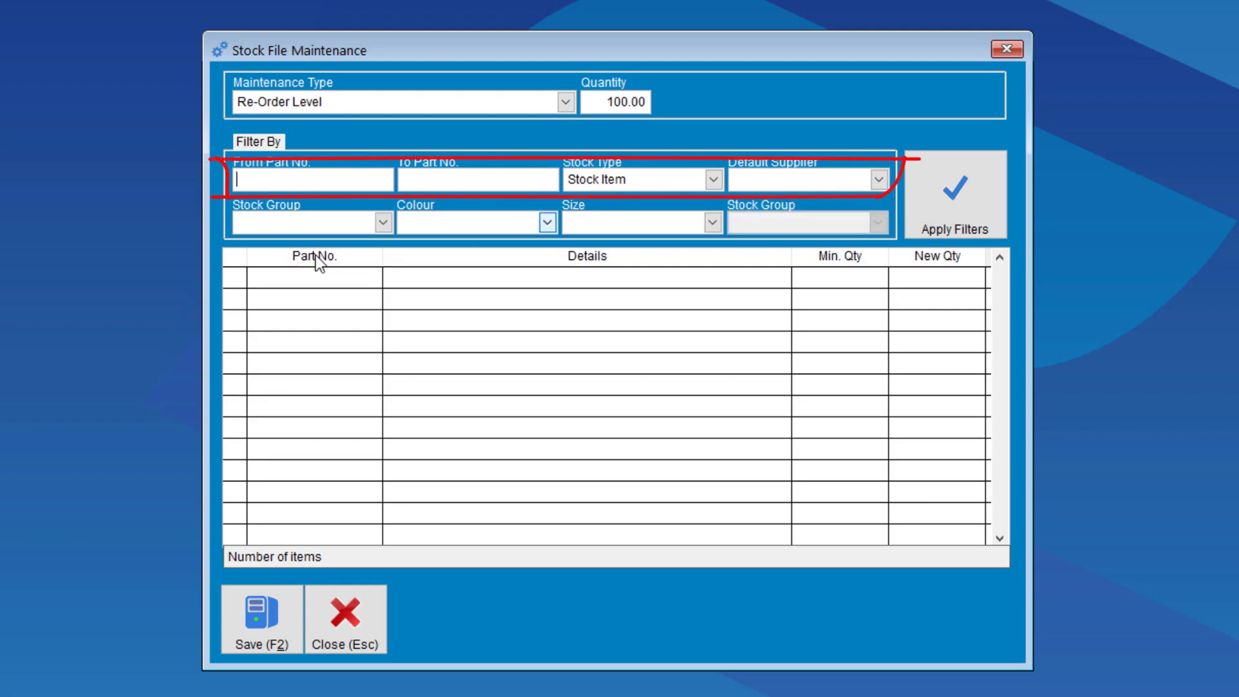
Filter the stock items by the default supplier AMA (Amazon), apply the filter and acknowledge the message
left_click(878, 179)
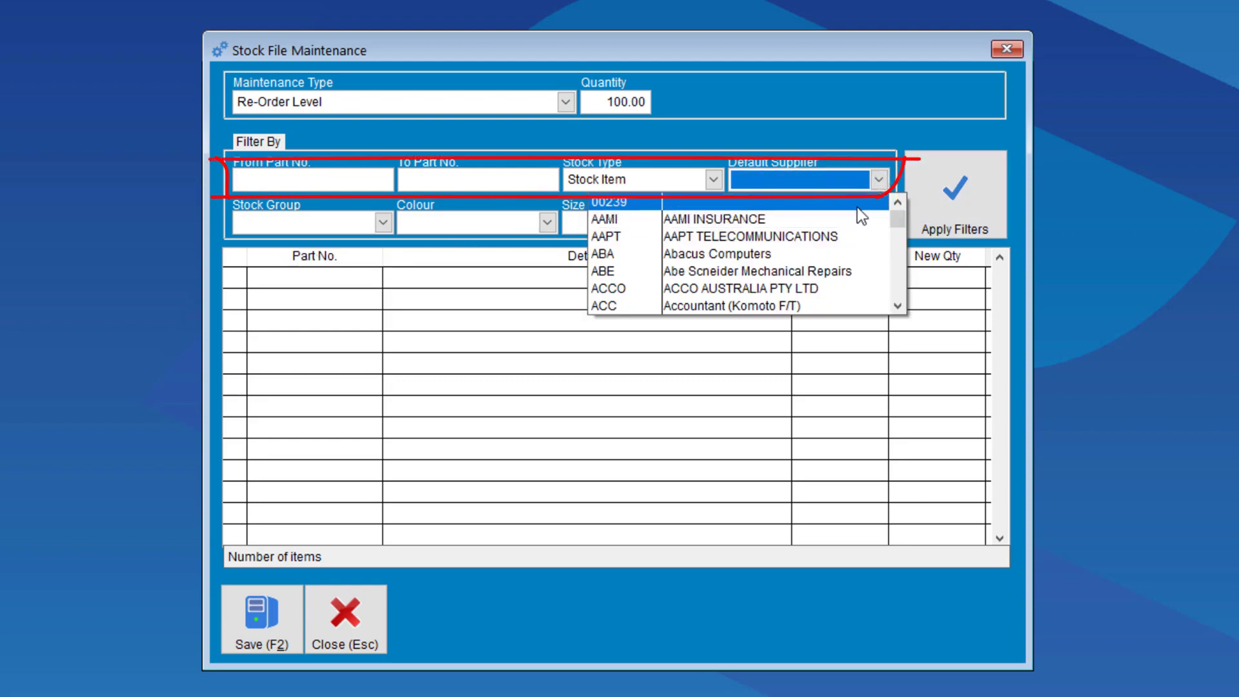
type("AMA")
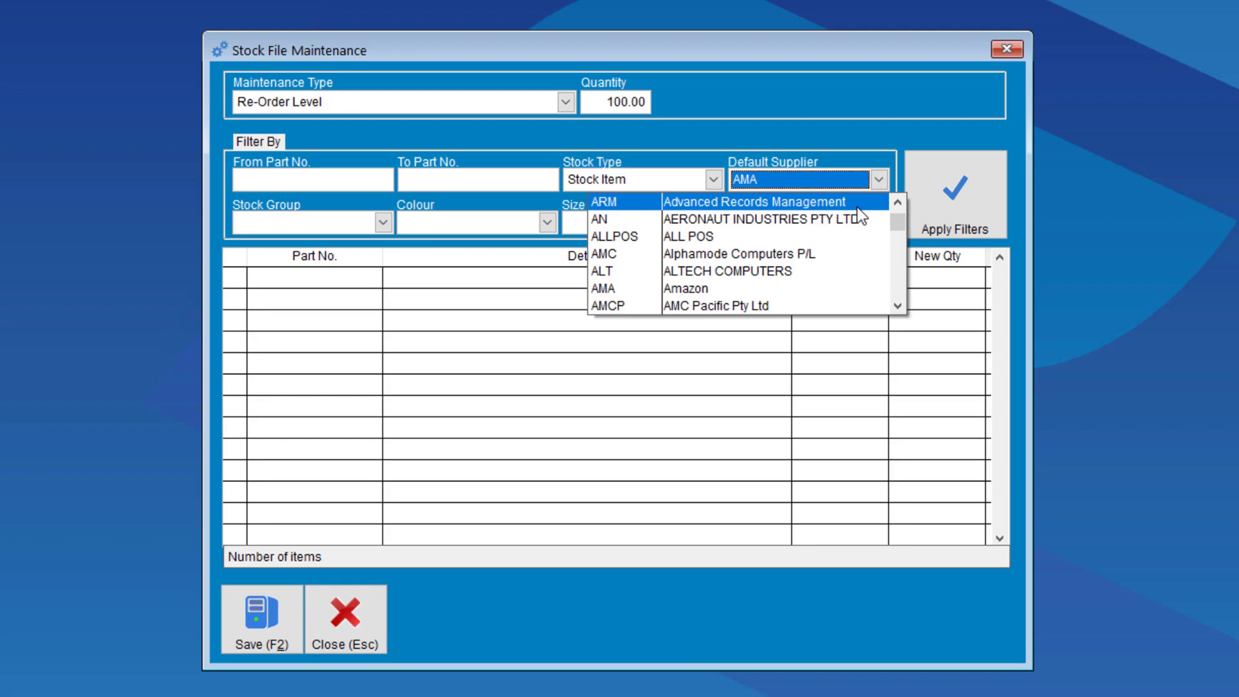
left_click(611, 288)
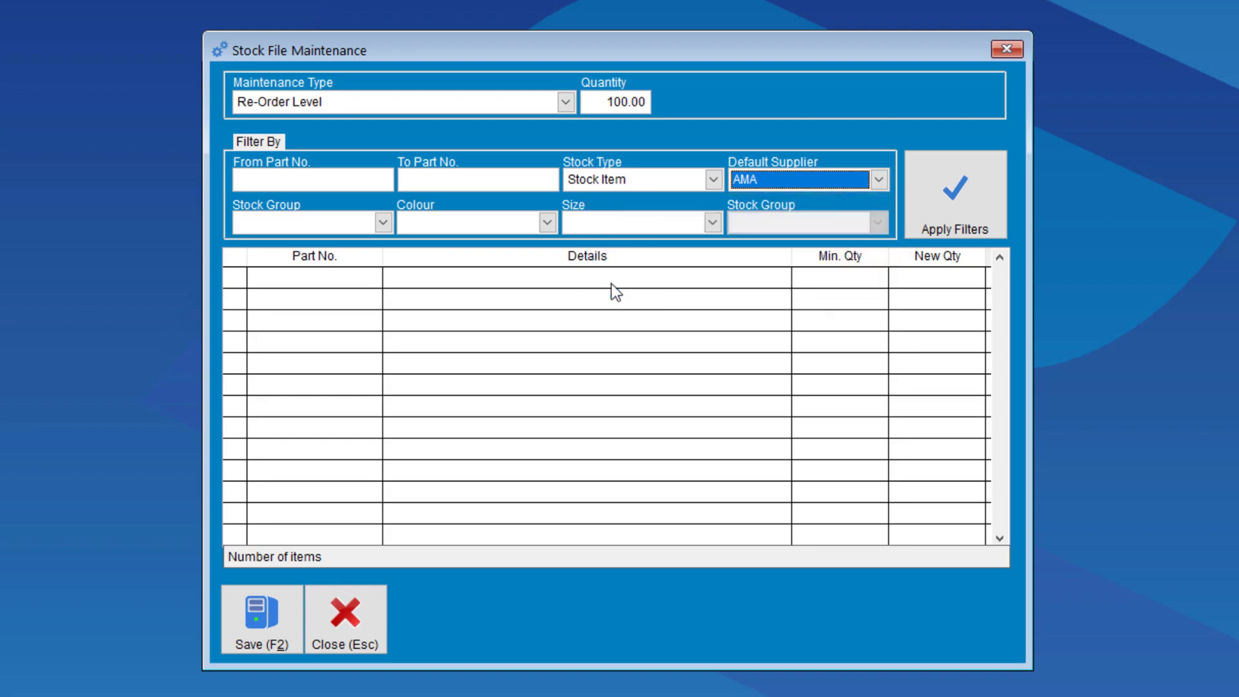
left_click(947, 183)
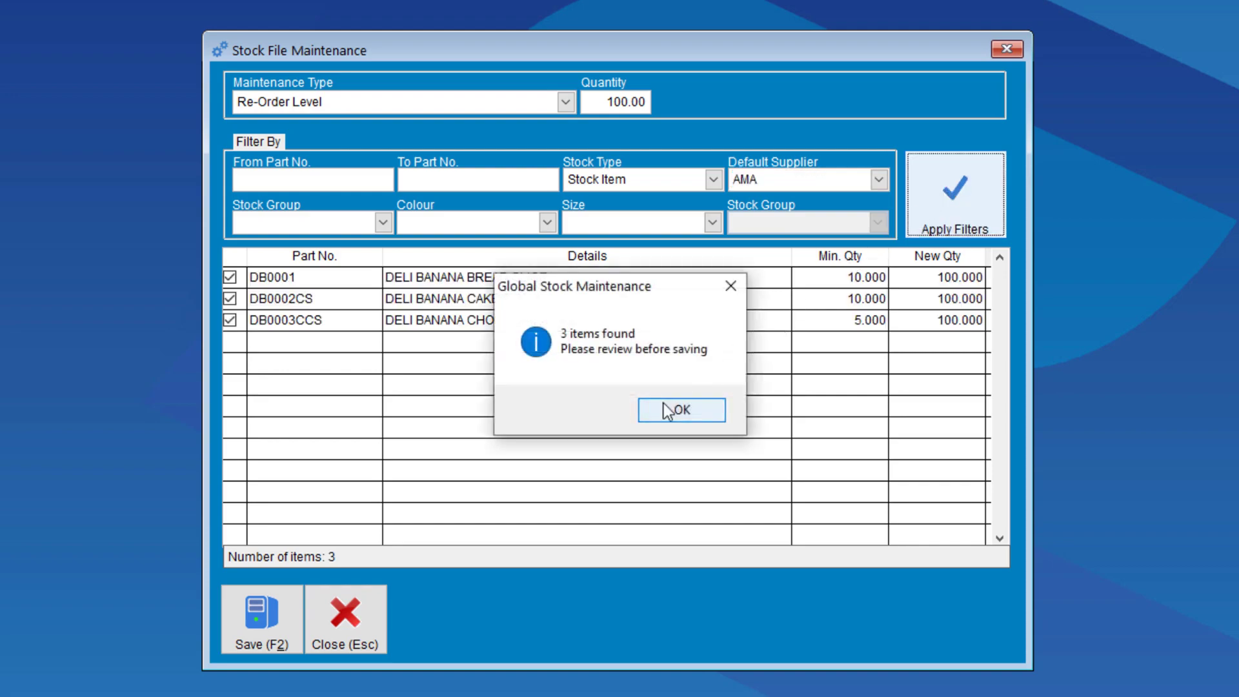
left_click(668, 406)
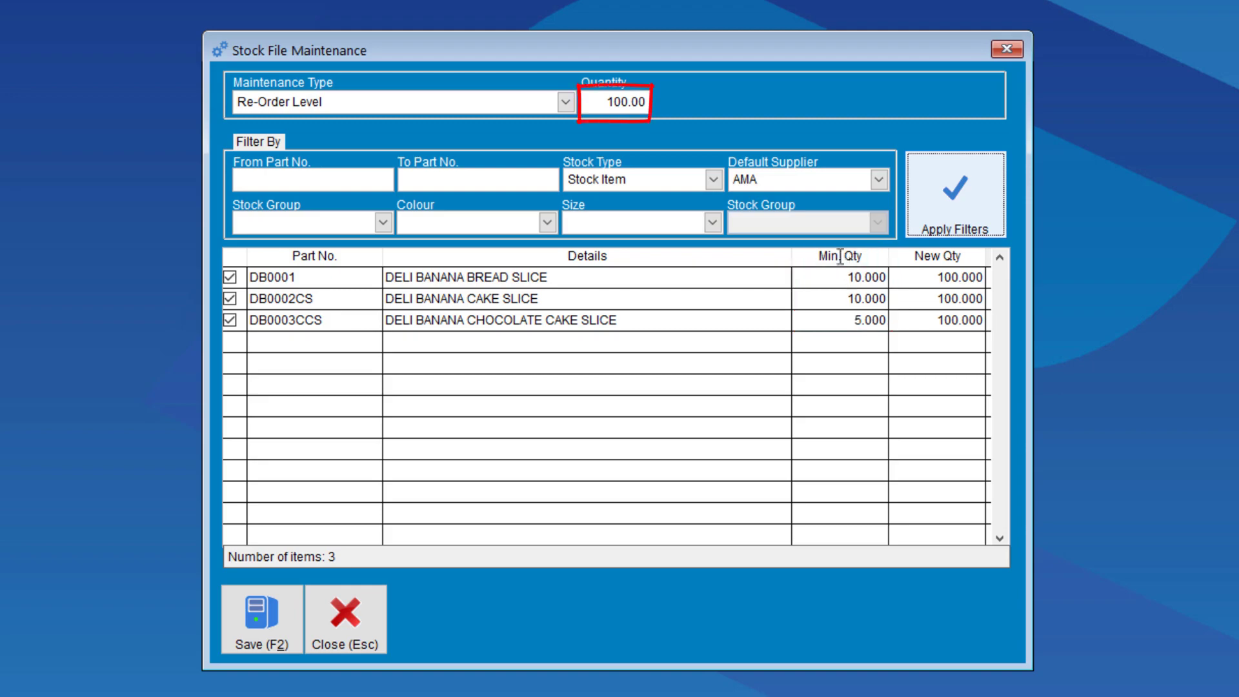
Switch the maintenance type to Re-Order Quantity, and close the stock maintenance form without saving
mouse_move(610, 102)
left_mouse_down()
mouse_move(664, 103)
mouse_move(594, 103)
left_mouse_up()
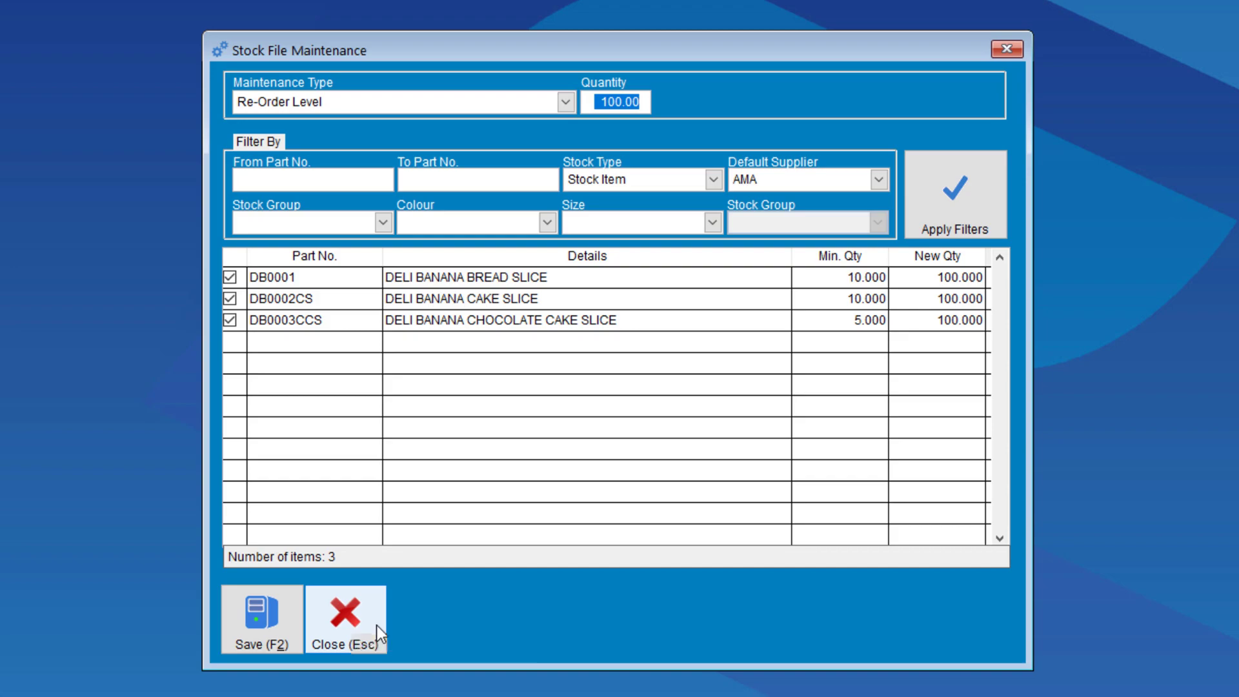
left_click(555, 105)
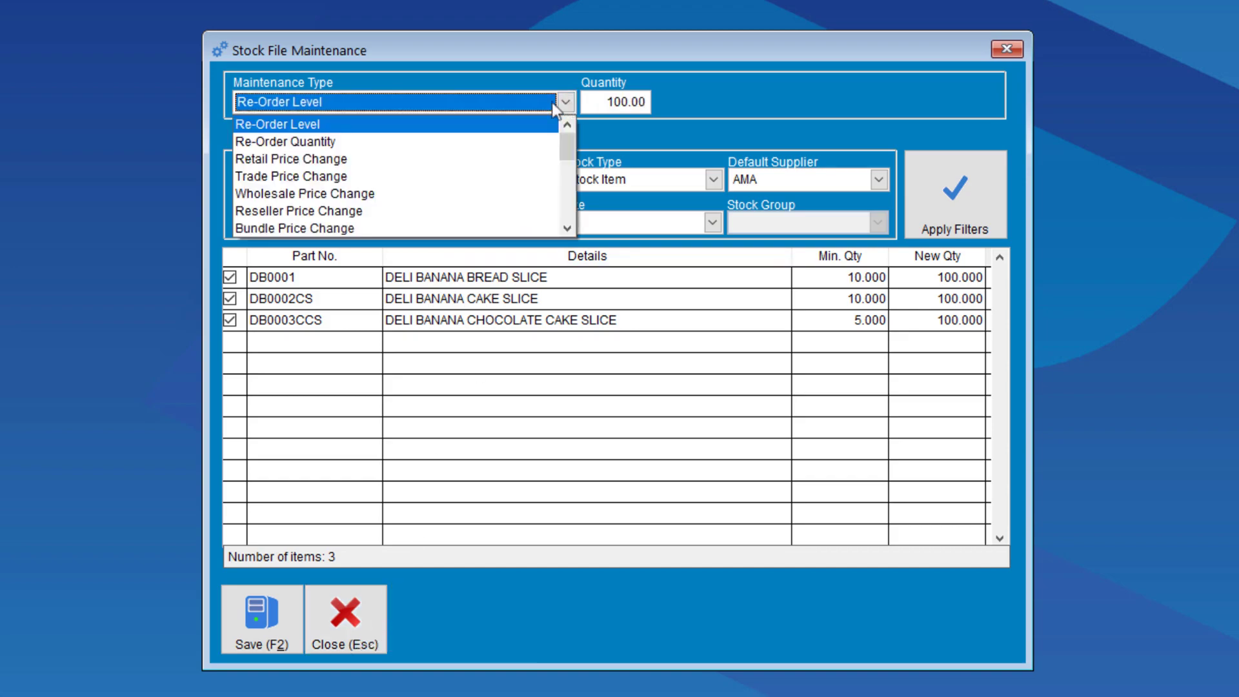
left_click(308, 143)
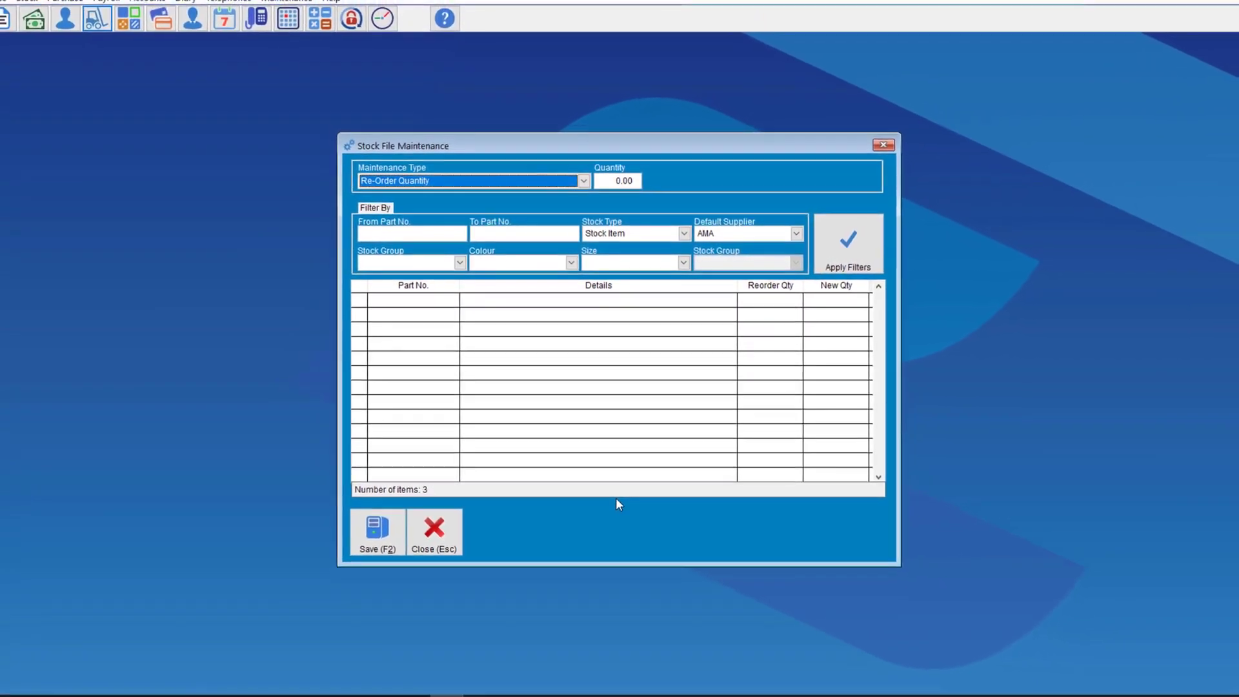
left_click(462, 518)
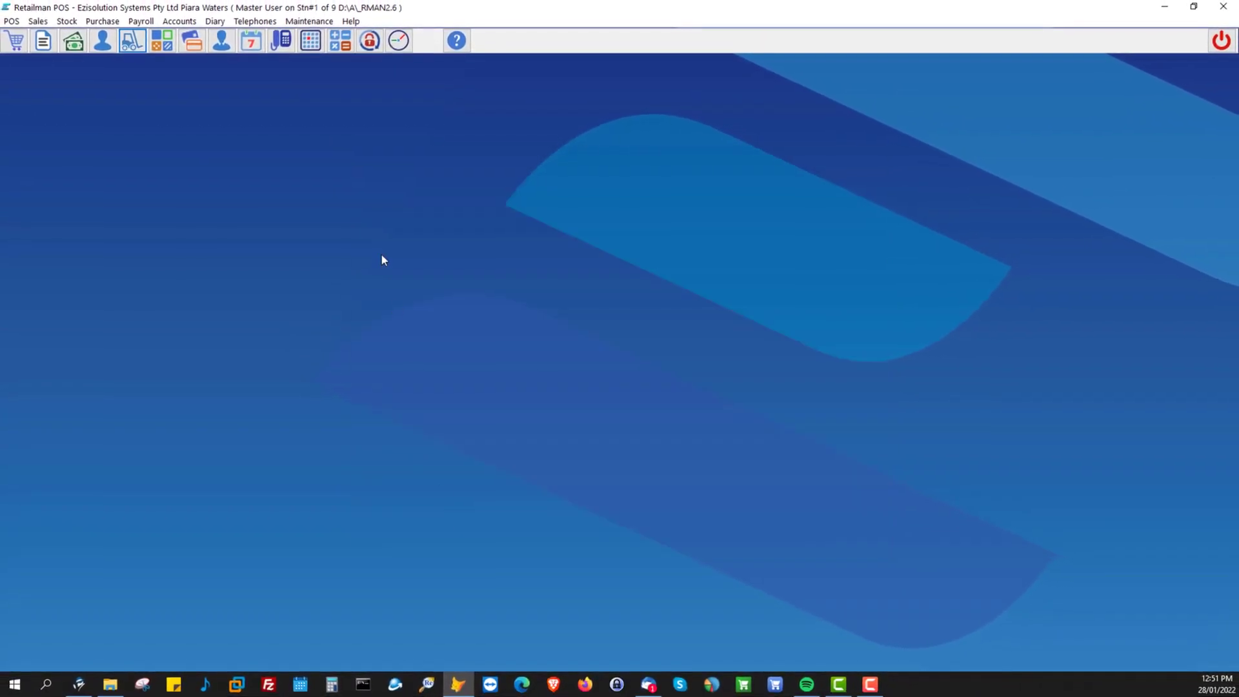